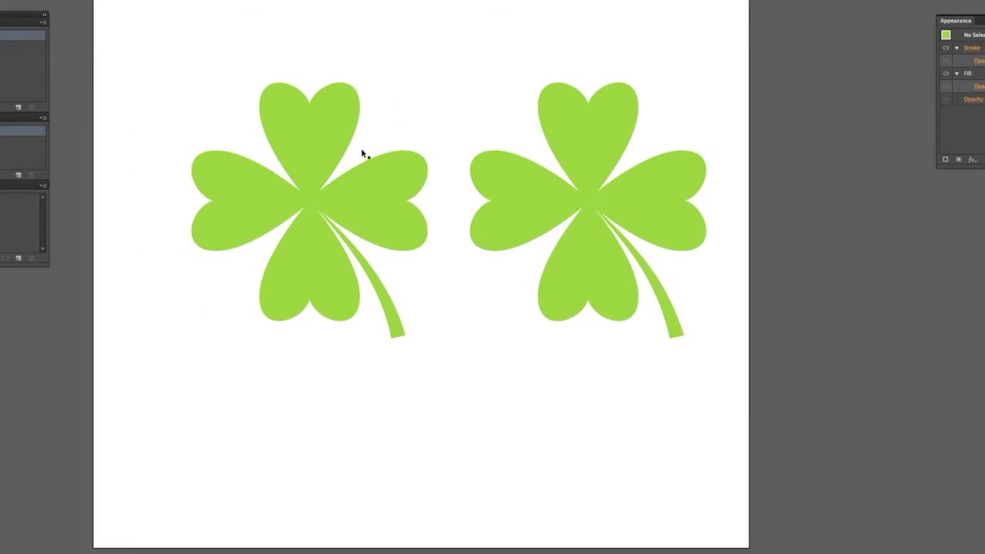
Marquee-select both green clovers and delete them, leaving the artboard blank.
scroll(360, 153, up, 1)
drag(193, 53, 667, 486)
key(Delete)
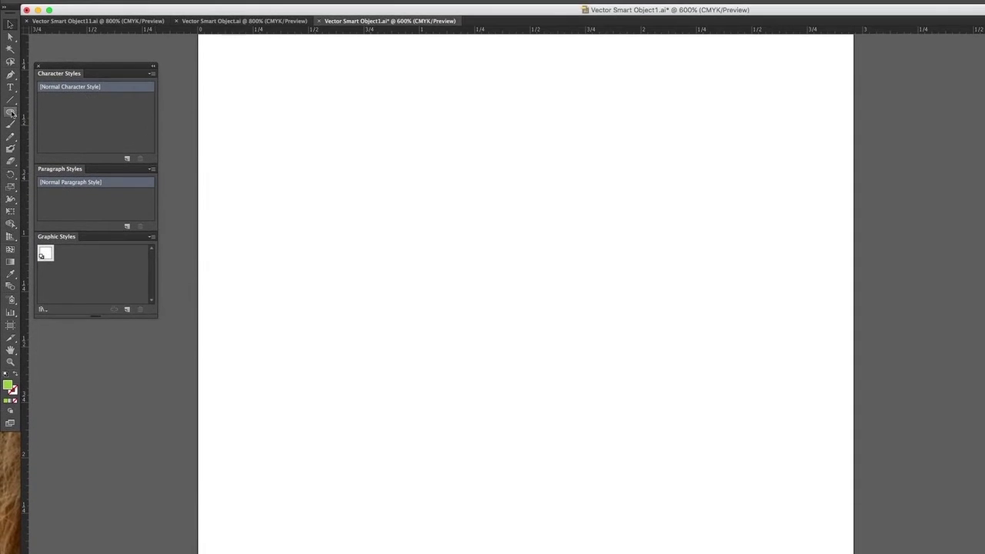
Draw a tall green ellipse on the empty artboard with the Ellipse tool.
key(l)
drag(374, 104, 518, 294)
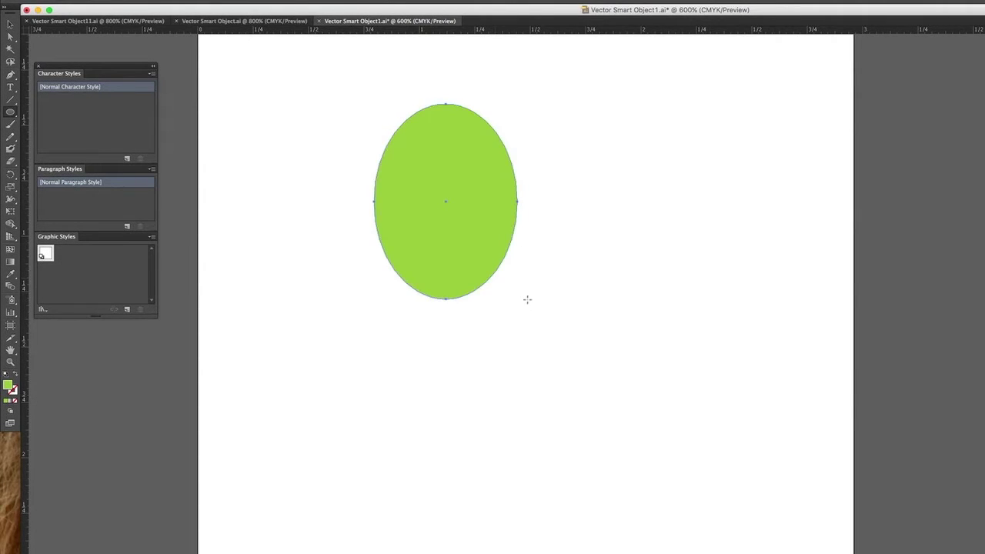
scroll(533, 299, up, 2)
scroll(532, 300, down, 3)
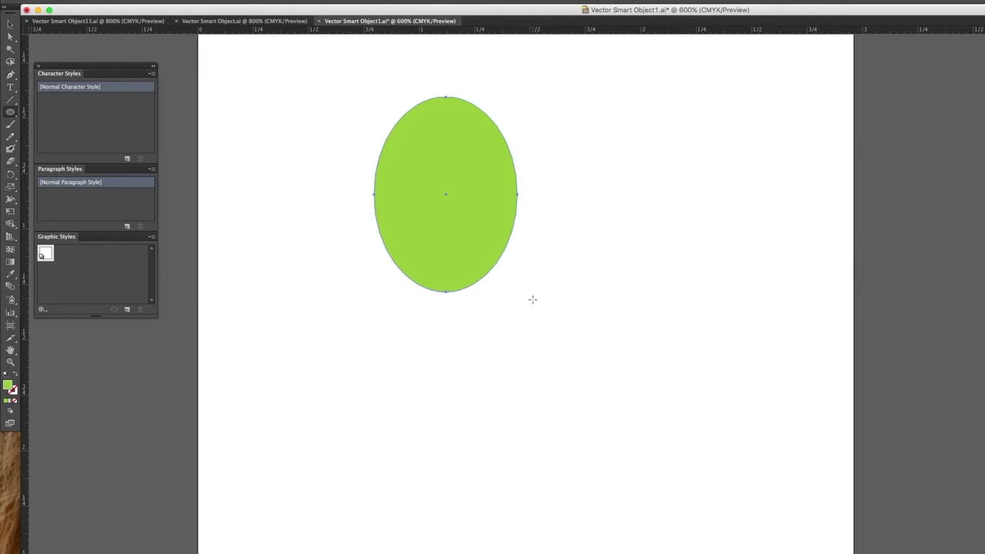
key(p)
Convert the oval's top and bottom anchors to sharp corners, then select the top anchor.
click(447, 131)
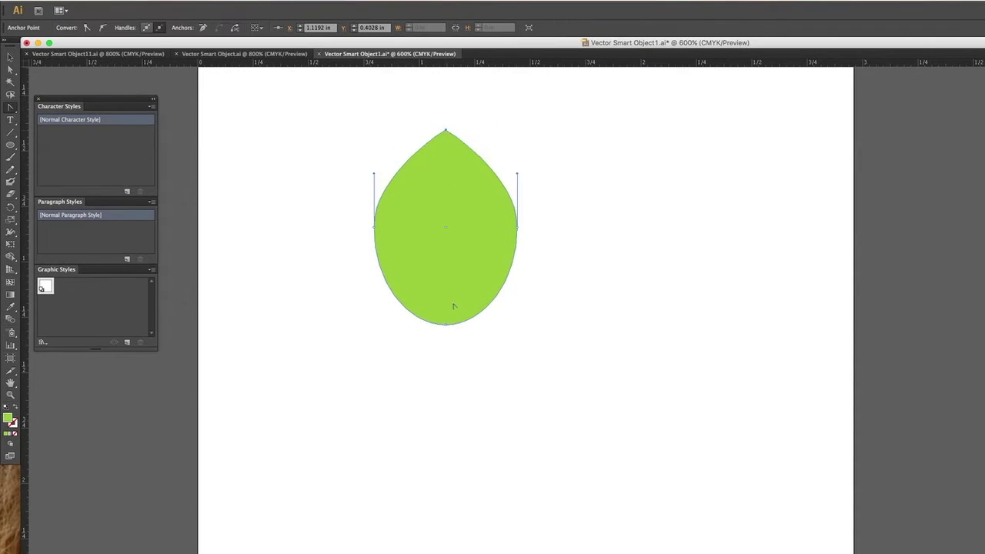
click(446, 325)
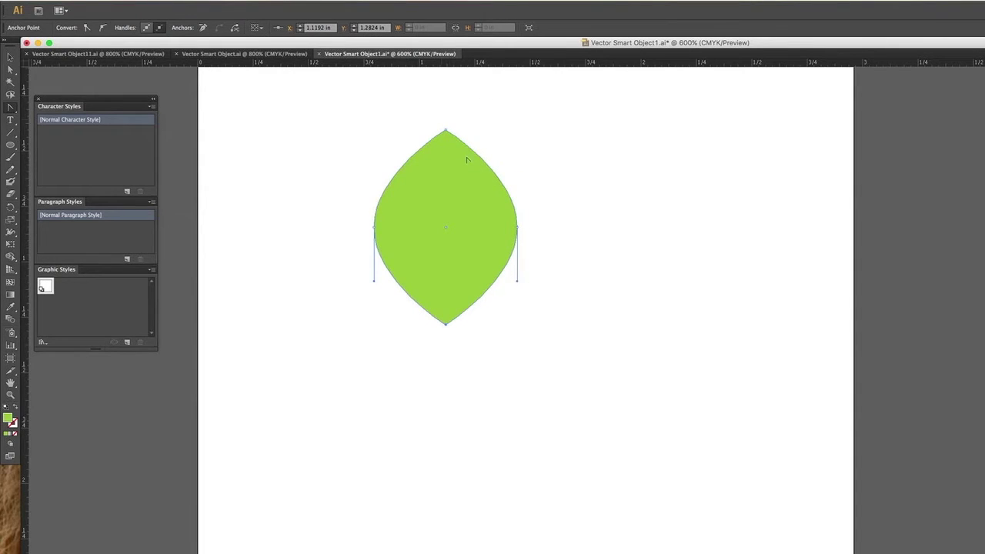
key(a)
drag(490, 112, 429, 157)
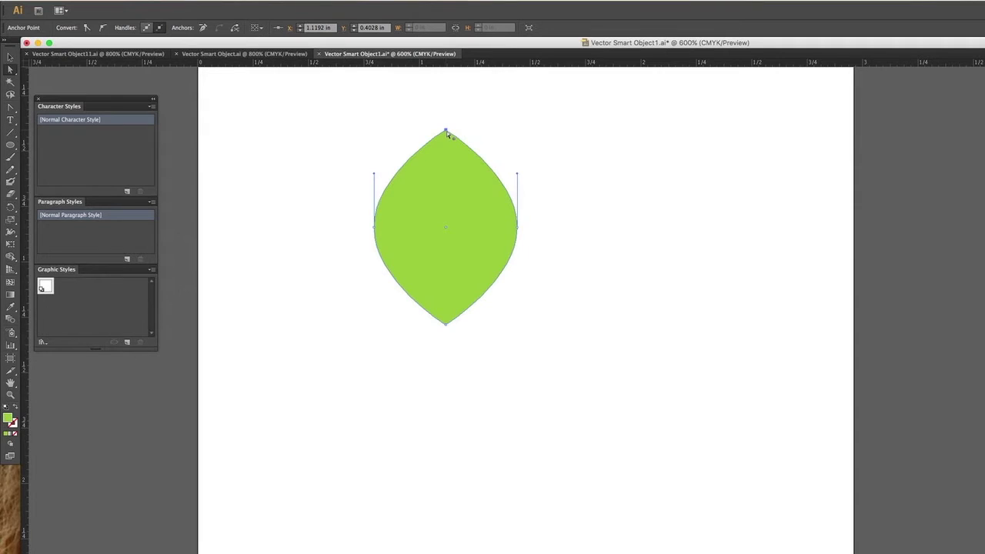
Pull the top anchor down into a heart dip and draw smooth curves out of it.
drag(447, 134, 445, 224)
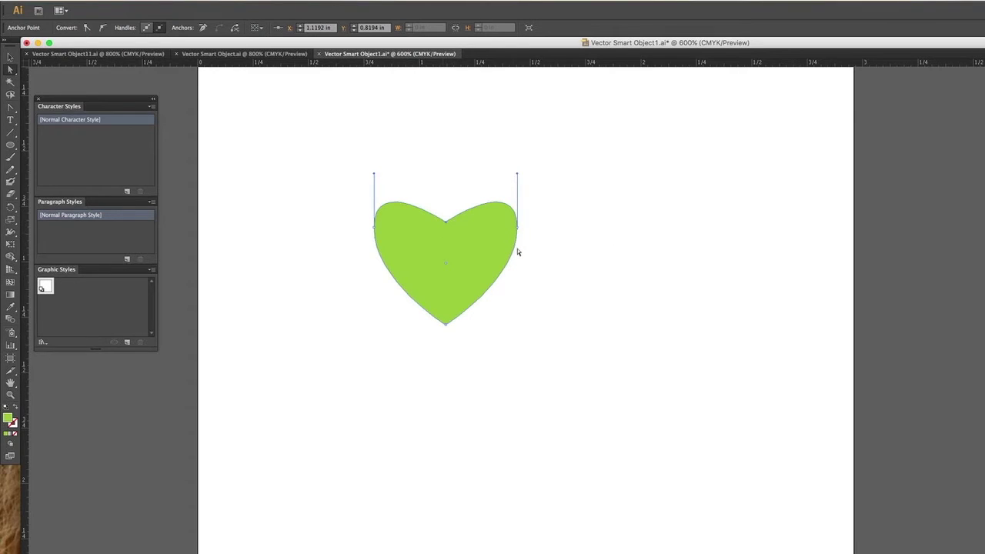
key(shift+c)
drag(446, 224, 453, 249)
key(v)
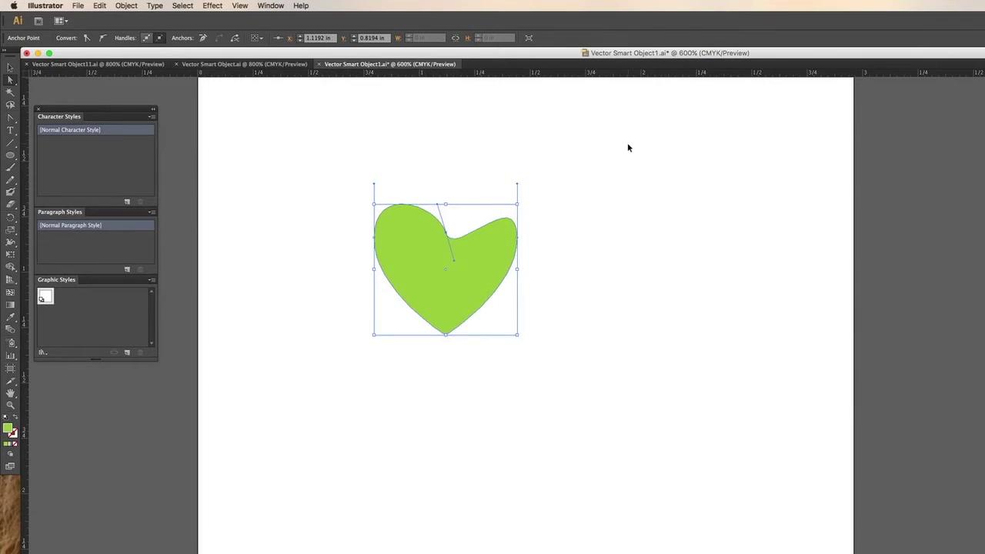
Add a horizontal guide along the heart's top and reshape the right lobe to match the left.
key(a)
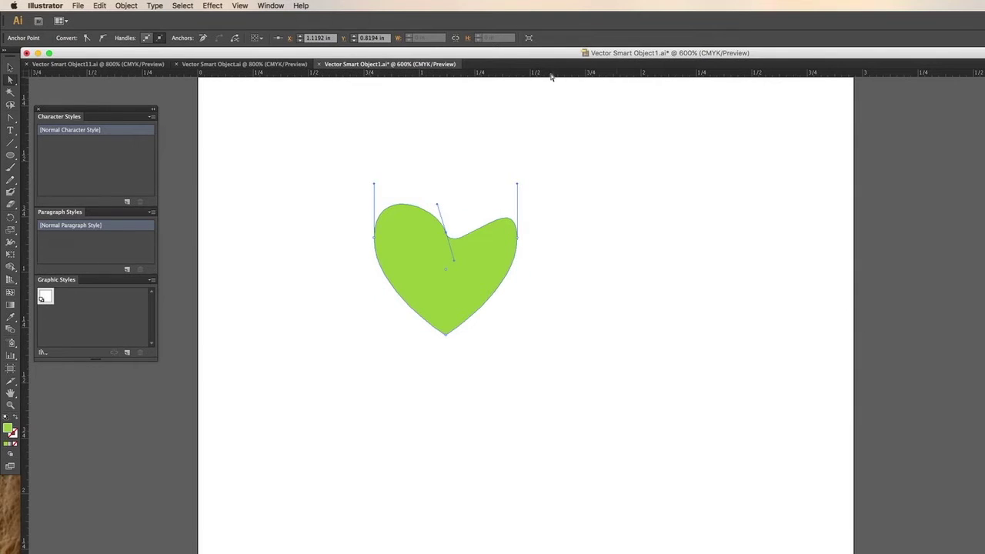
drag(552, 74, 581, 204)
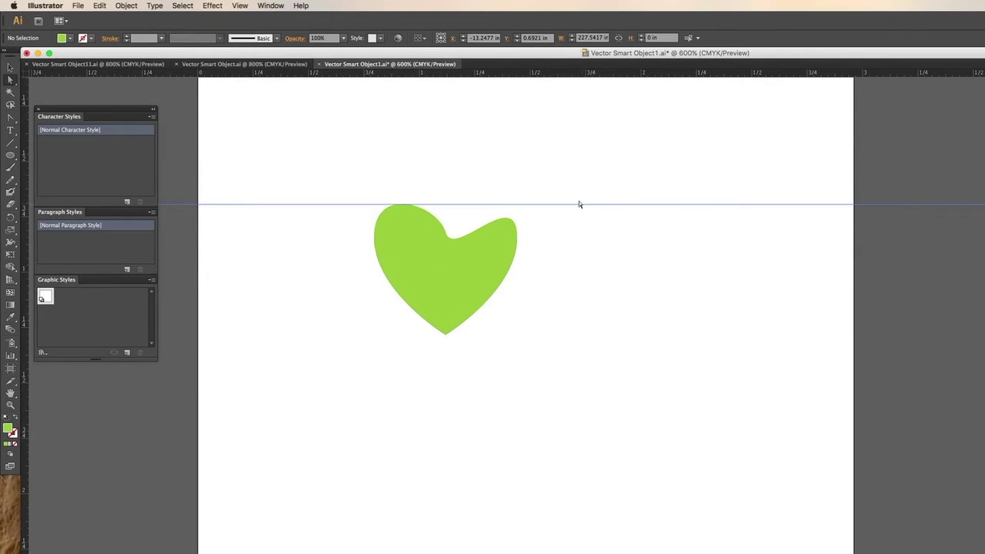
click(445, 256)
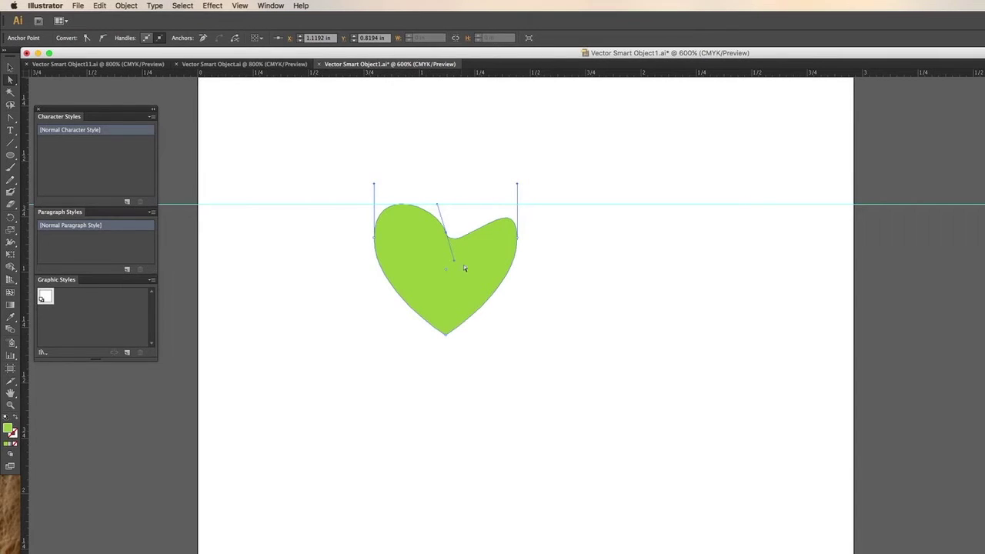
key(shift+c)
drag(455, 263, 455, 208)
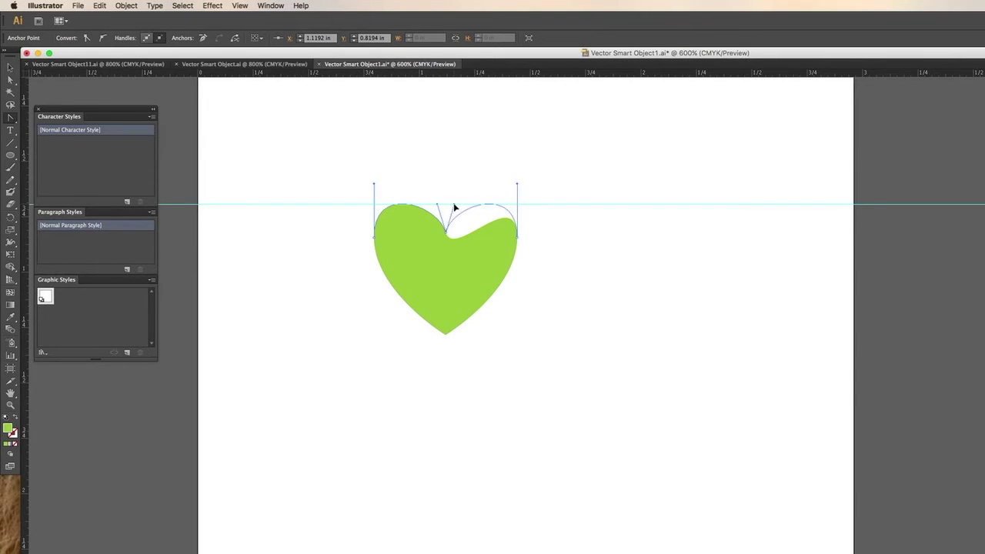
drag(454, 208, 455, 209)
Drag the heart's bottom anchor down to lengthen its tip.
key(v)
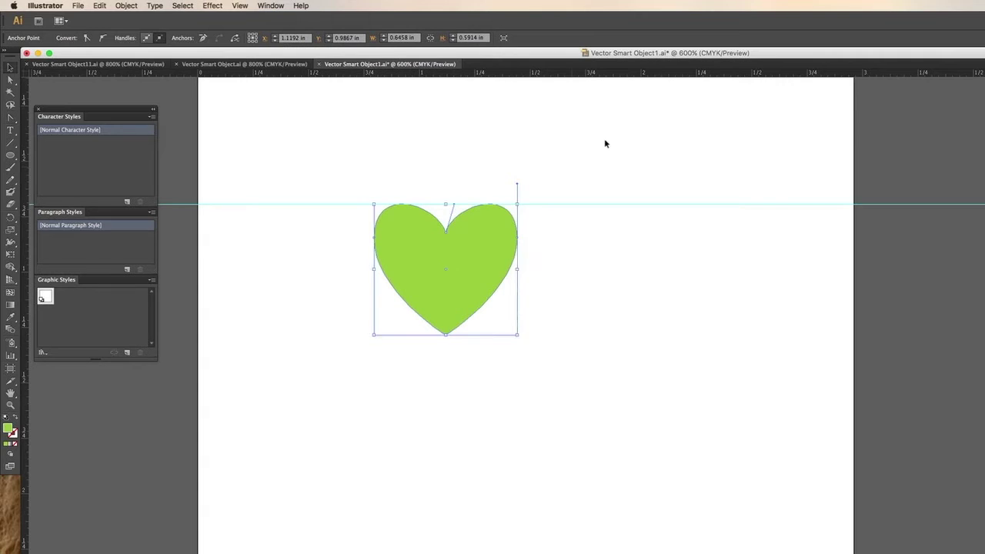
click(605, 143)
key(a)
click(446, 336)
drag(447, 338, 445, 353)
Move the heart left and add a Transform effect with 2 copies.
key(v)
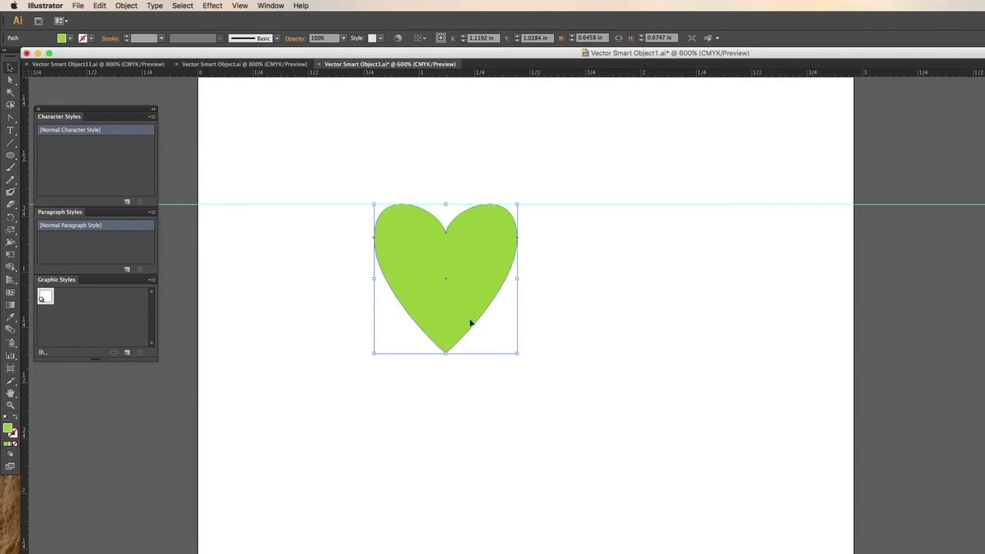
drag(488, 296, 433, 297)
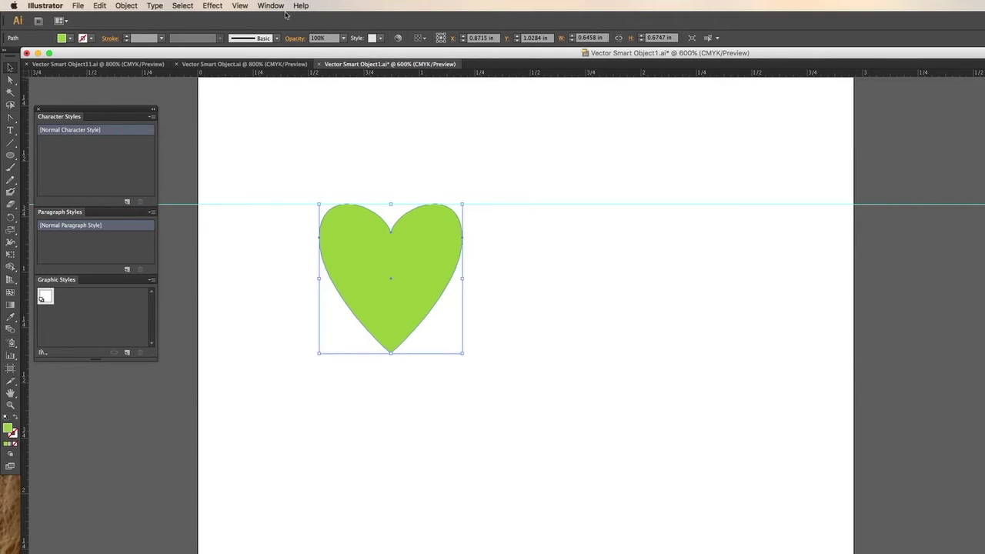
click(223, 6)
mouse_move(239, 98)
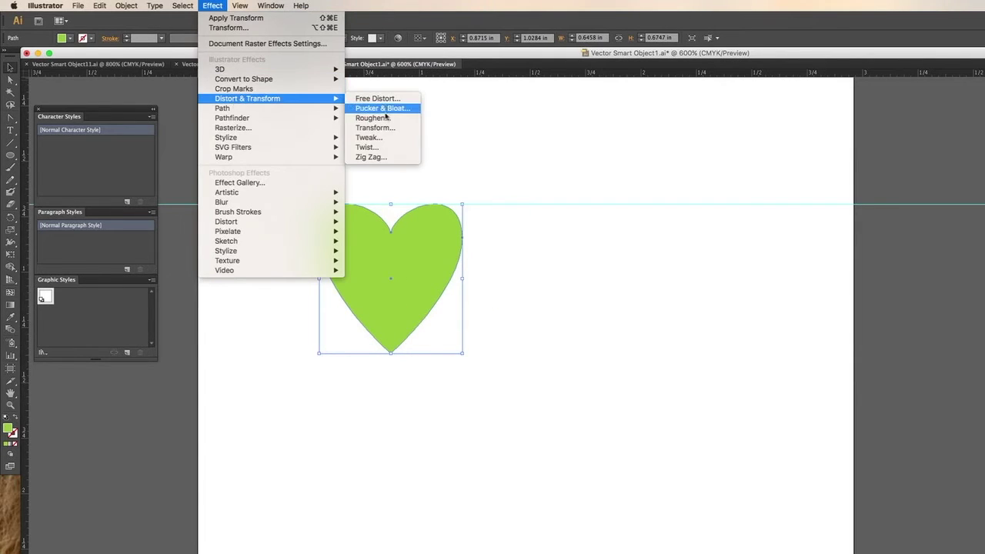
click(380, 128)
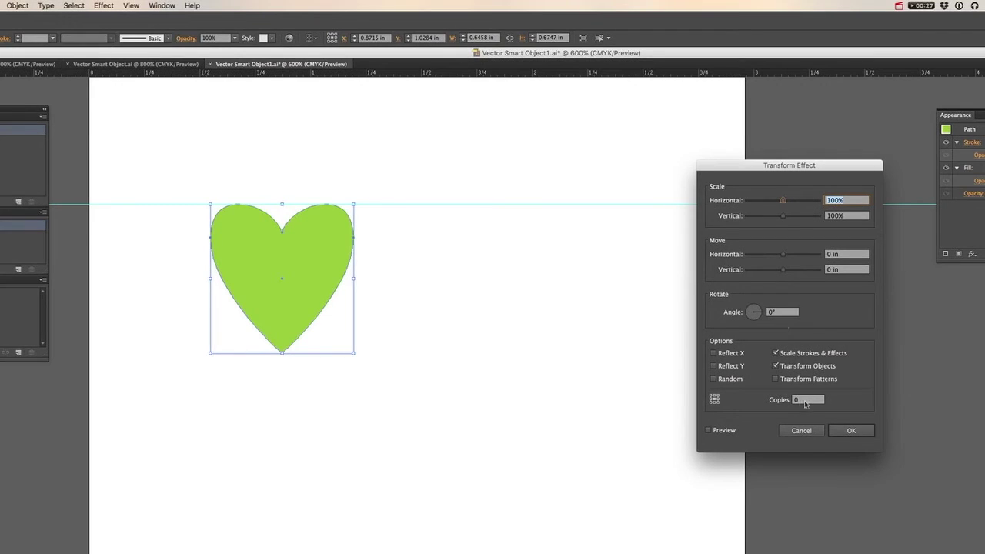
click(806, 401)
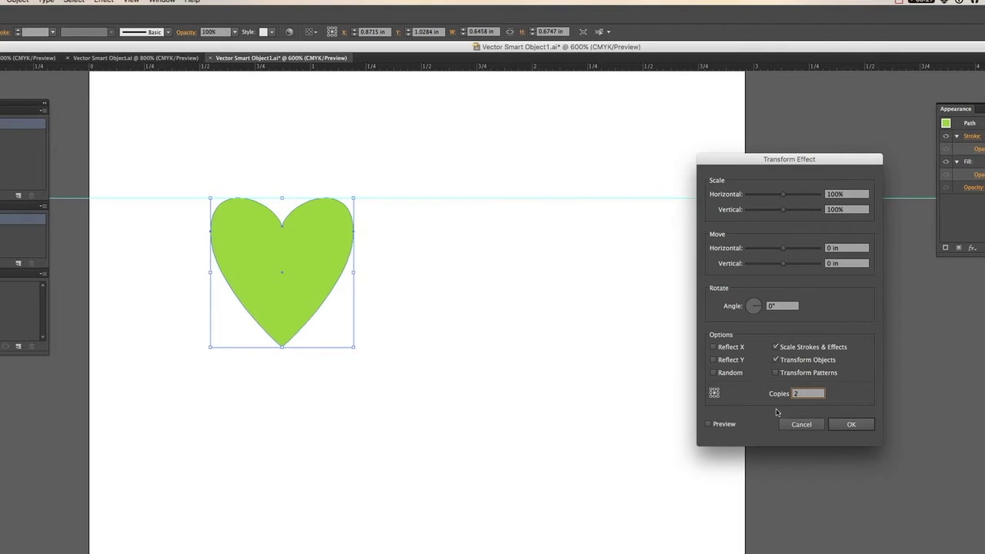
Set the Transform move to 0.35 horizontally and vertically with a 90° angle, preview, and apply.
click(828, 248)
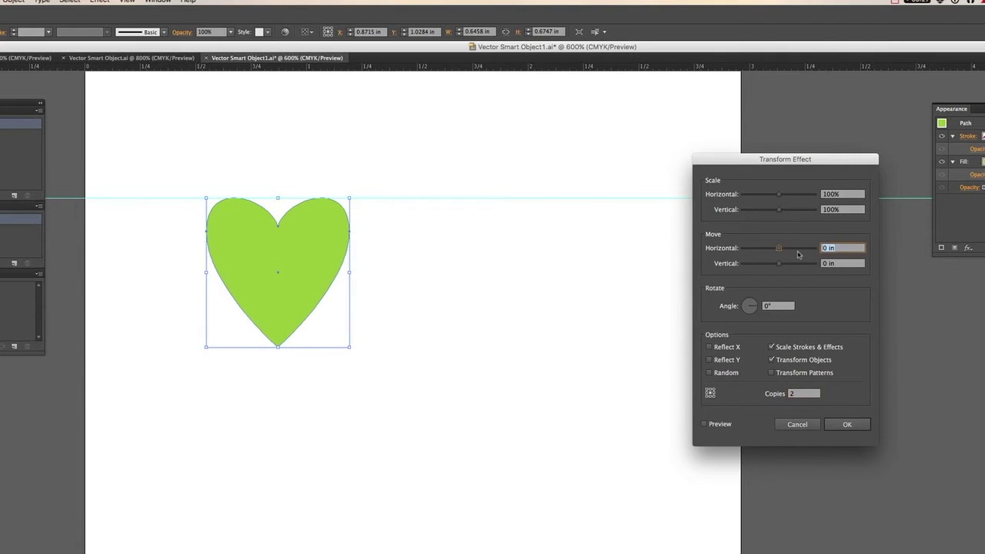
text(35)
key(Tab)
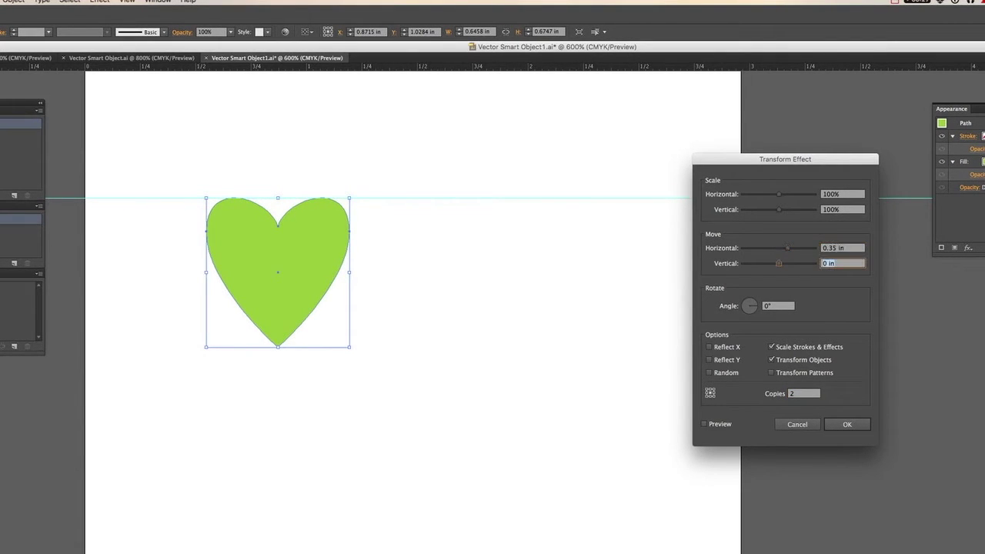
text(.35)
key(Tab)
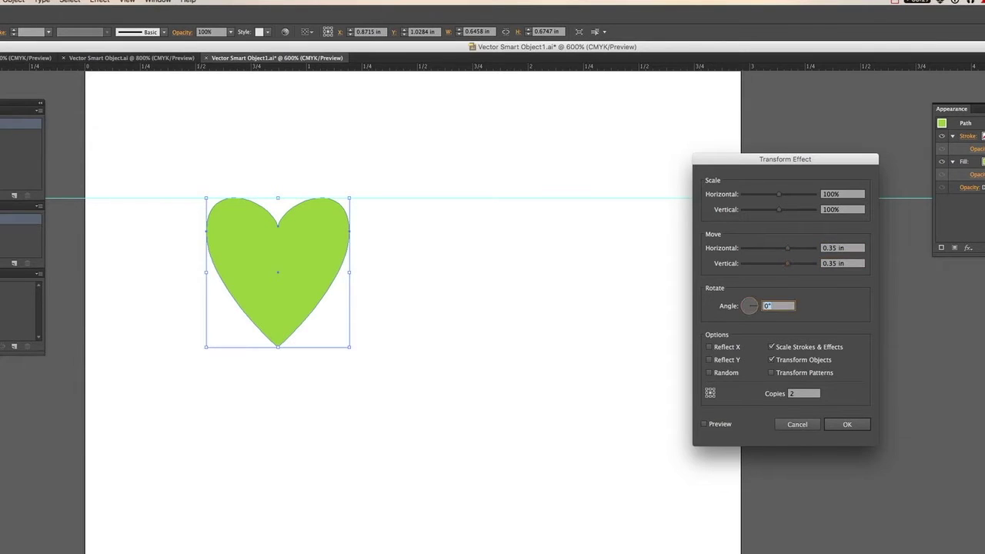
click(704, 424)
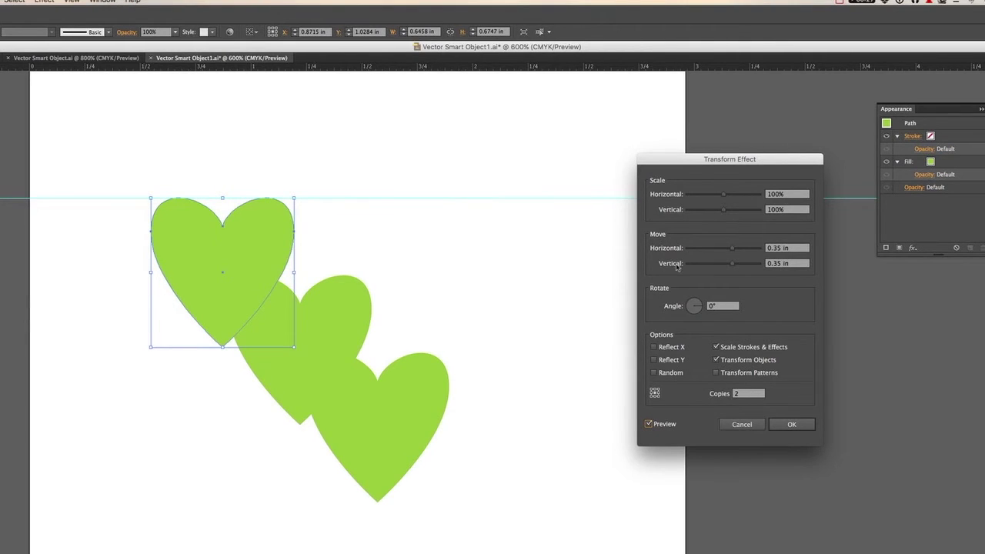
click(693, 312)
text(90)
key(Return)
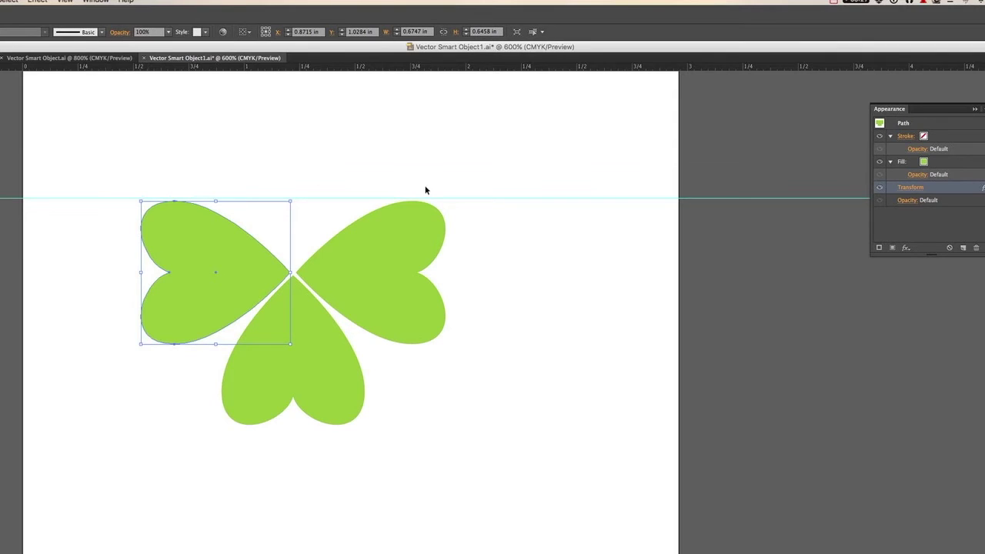
Pull the left heart's tip outward so all leaves lengthen, widening the heart to 0.7714 in.
click(450, 163)
click(291, 272)
drag(290, 272, 297, 274)
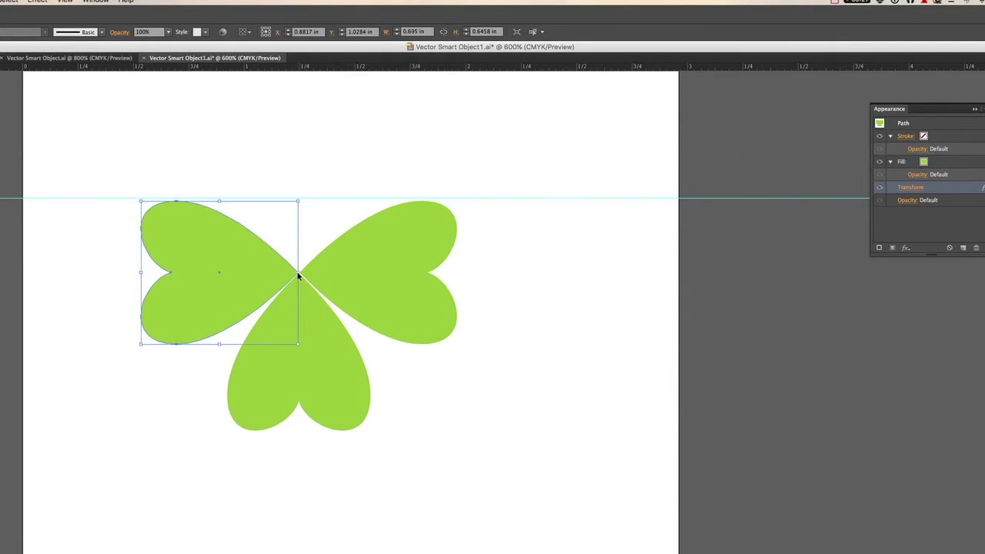
drag(296, 274, 317, 275)
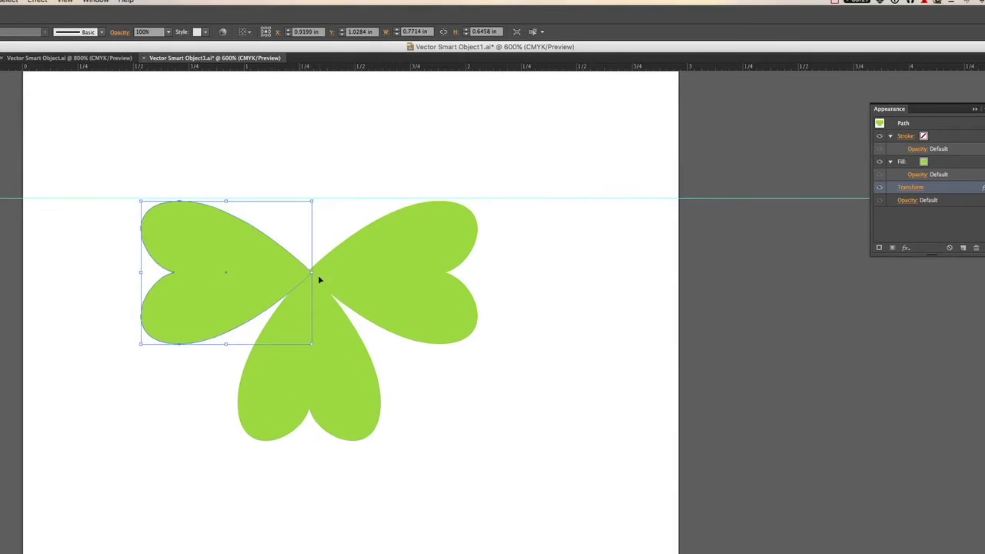
click(348, 117)
click(435, 252)
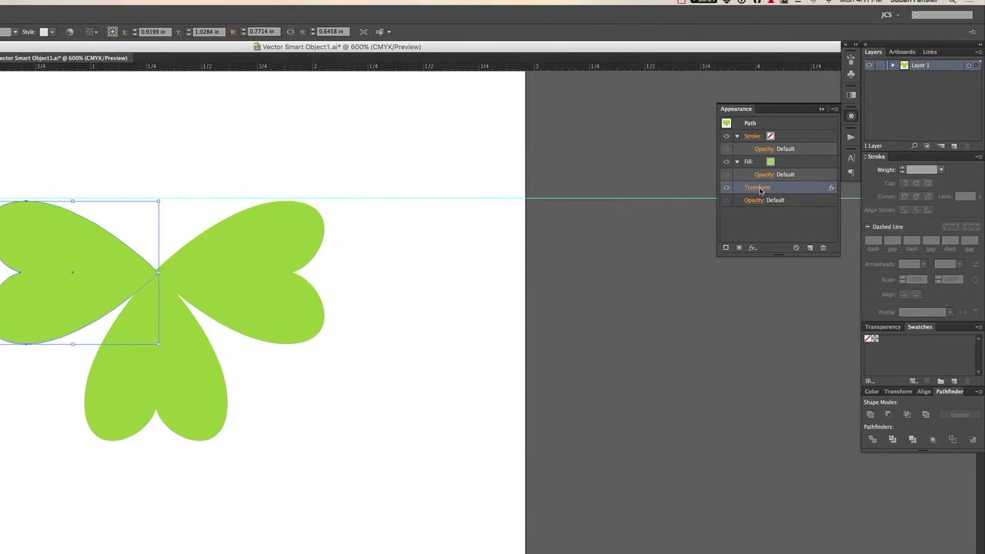
Change the leaf's Transform effect to 3 copies, preview the fourth leaf, and apply.
click(912, 188)
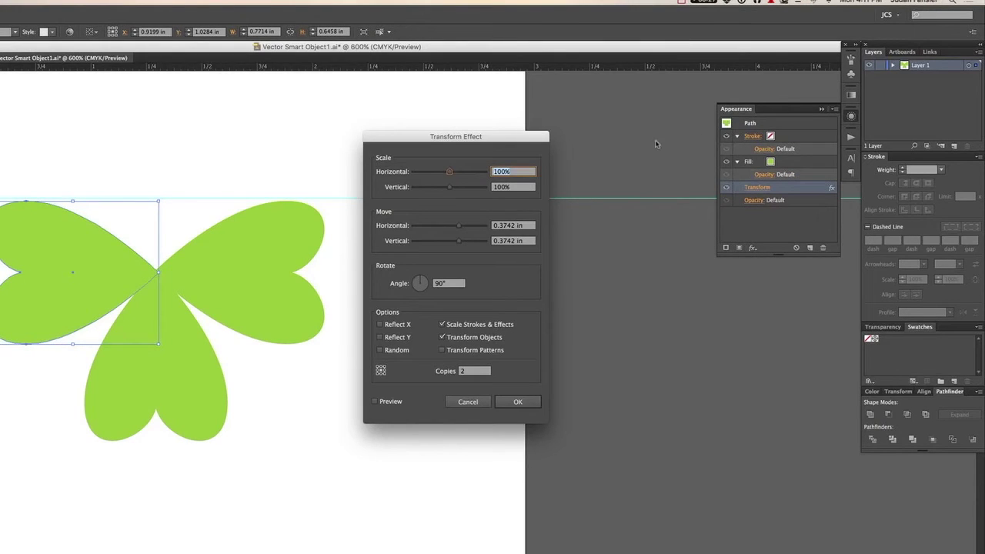
drag(467, 137, 404, 134)
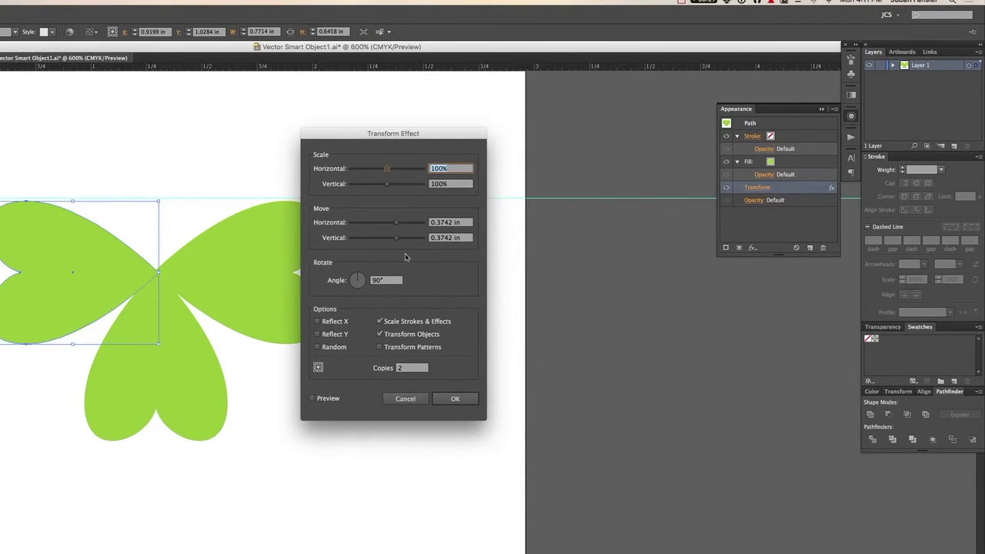
click(411, 368)
text(3)
click(313, 398)
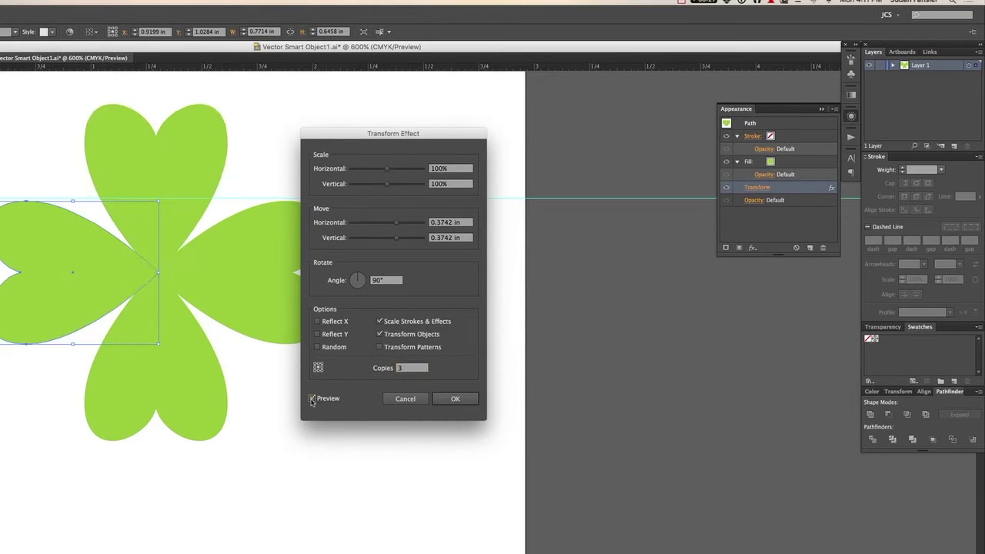
drag(345, 135, 486, 155)
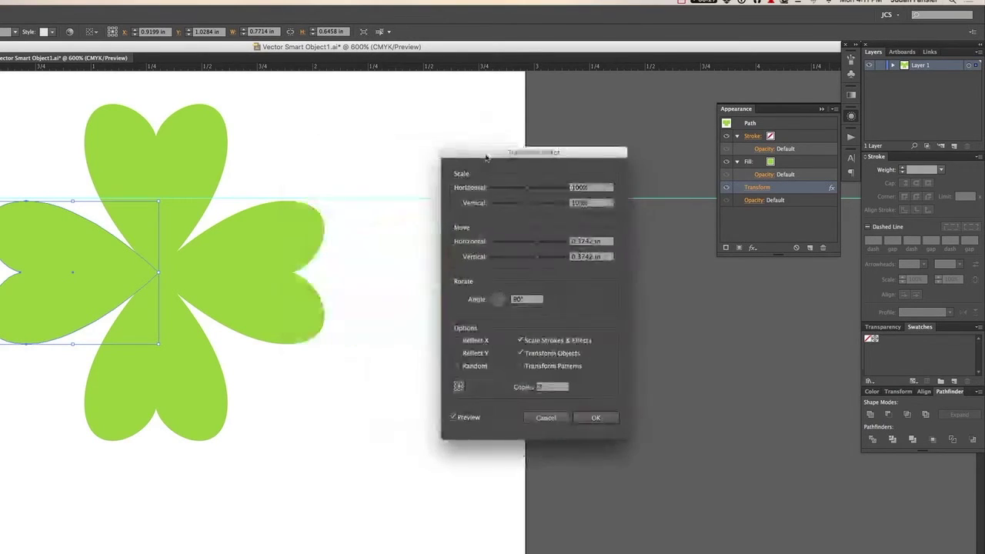
click(614, 418)
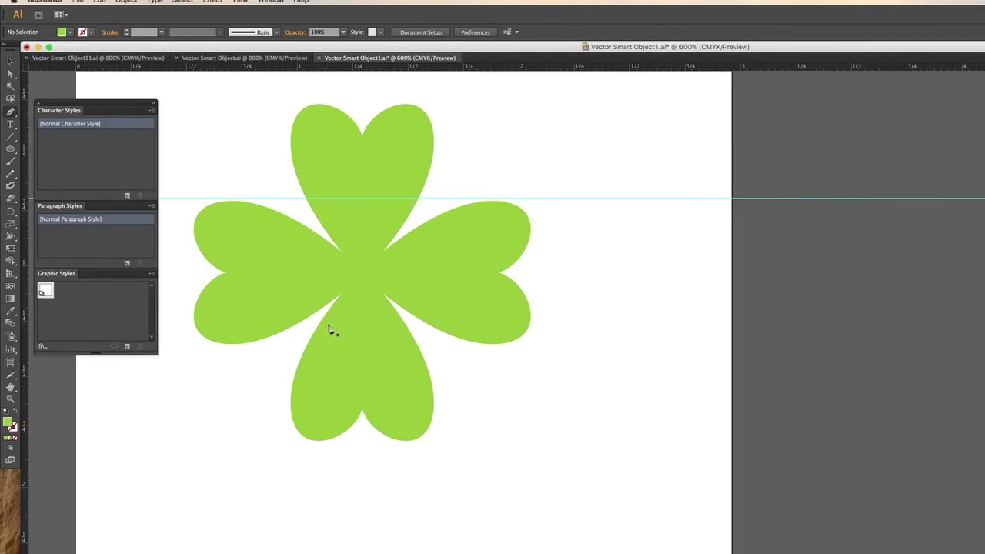
Draw a curved Pen stem from the clover's centre to the lower right, swapped to a green stroke.
drag(383, 296, 394, 306)
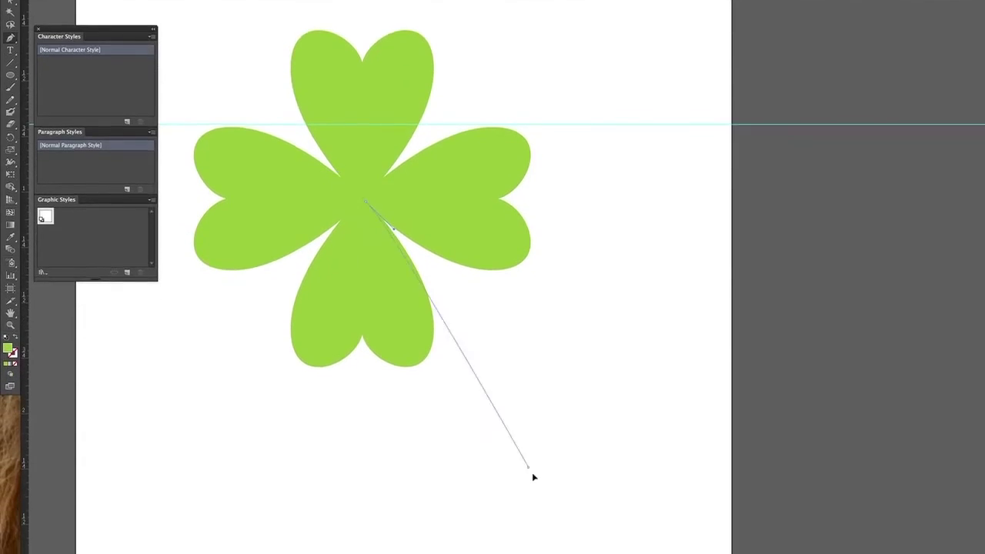
drag(528, 540, 557, 553)
drag(558, 506, 542, 486)
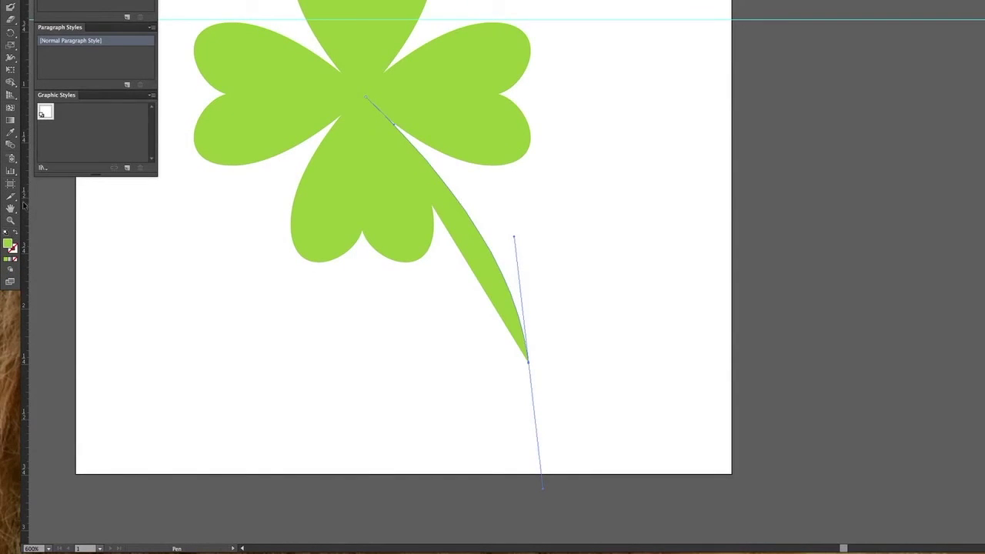
key(v)
click(16, 236)
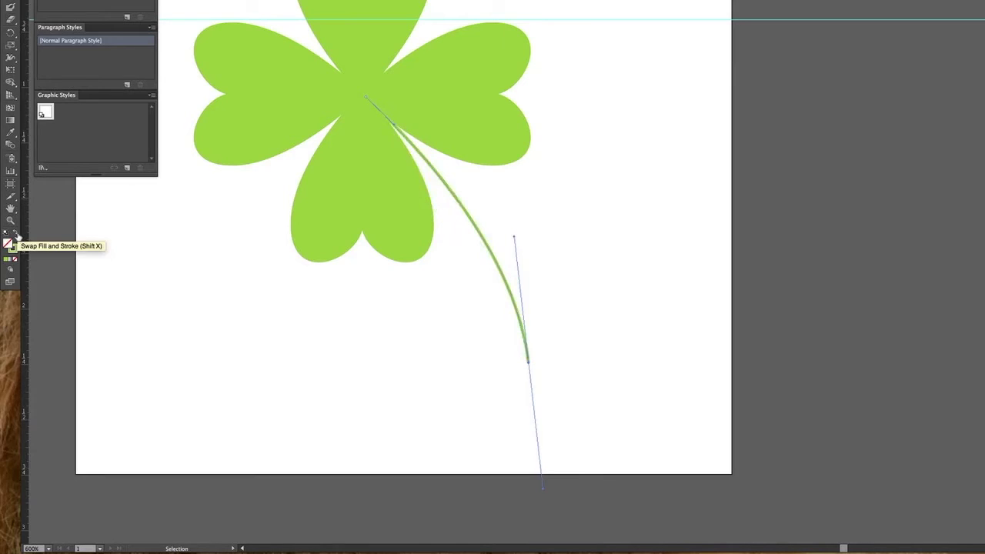
Raise the stem's stroke weight to 7 pt.
key(p)
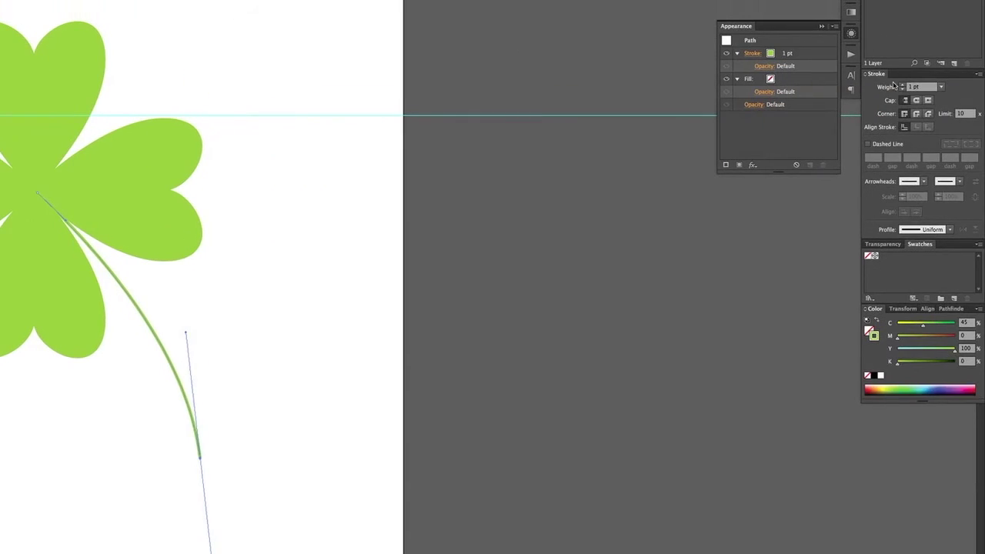
click(902, 87)
click(903, 87)
click(902, 87)
click(903, 87)
click(902, 87)
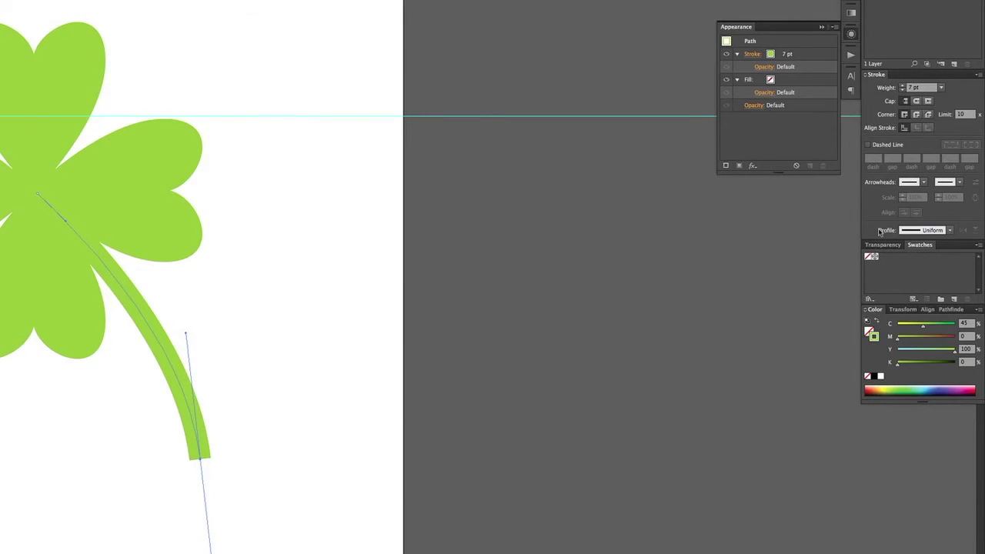
Give the stem Width Profile 4 and flip it so the thick end sits at the bottom.
click(977, 74)
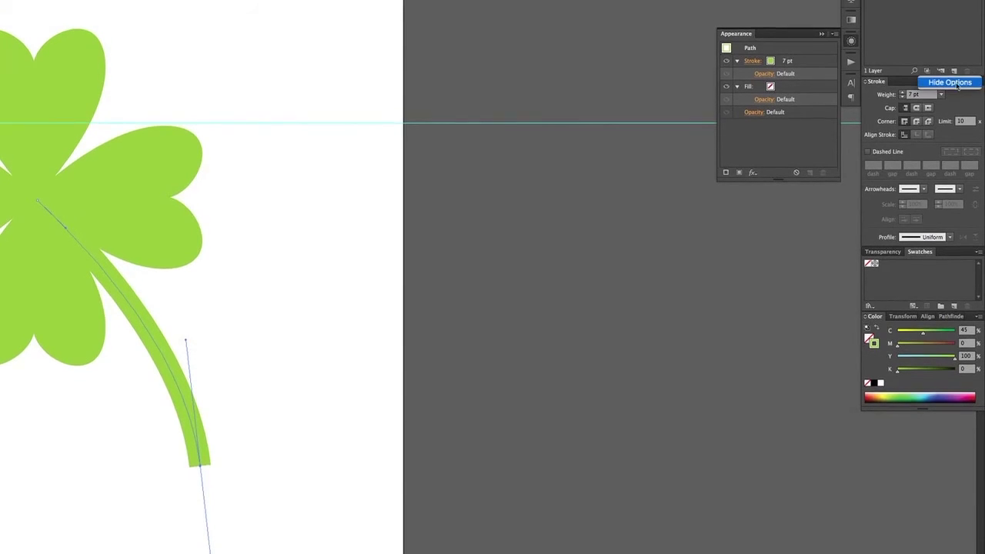
click(957, 83)
click(979, 82)
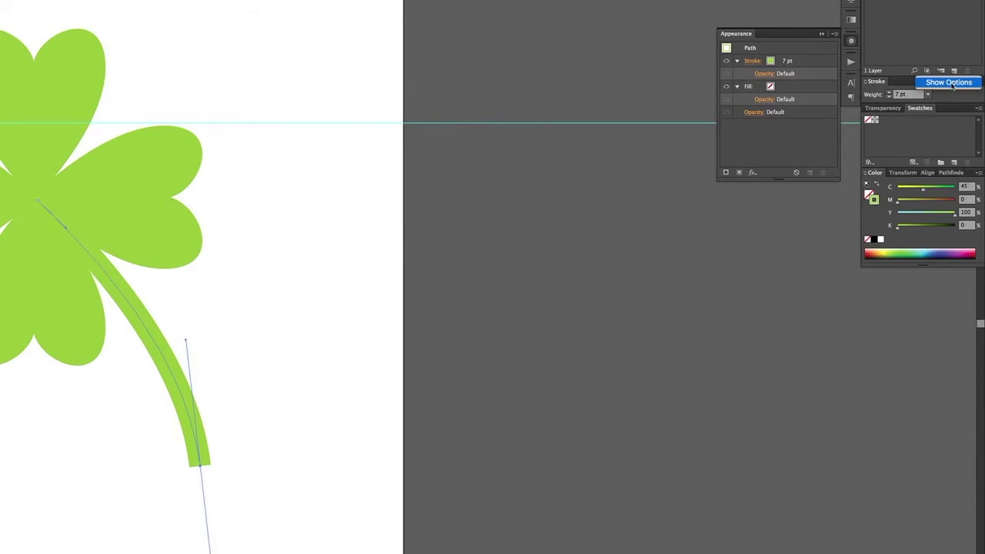
click(951, 82)
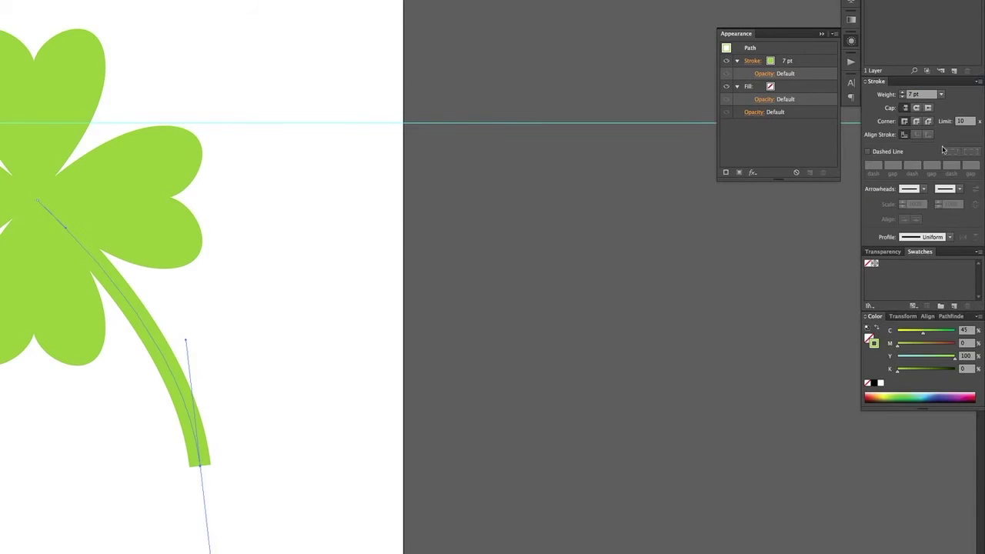
click(949, 237)
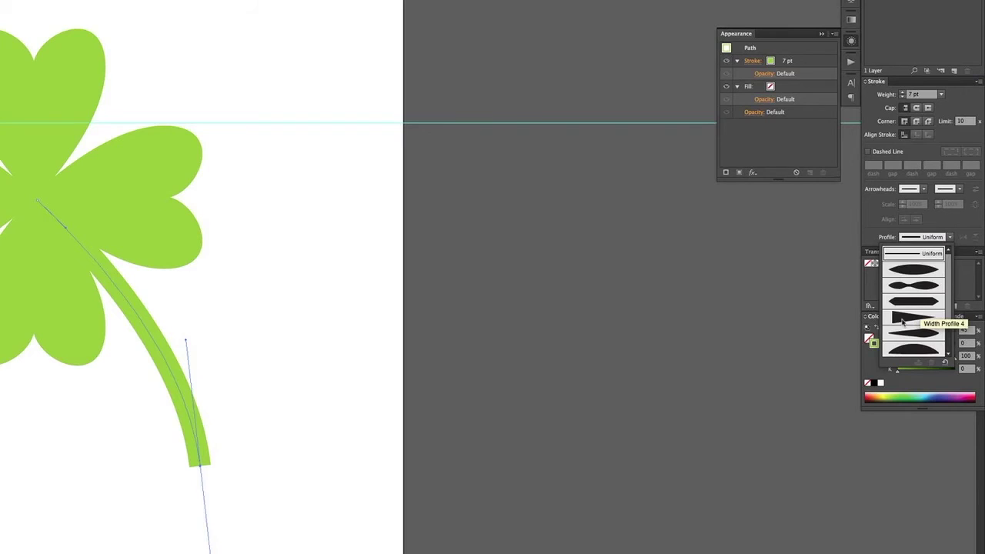
click(903, 318)
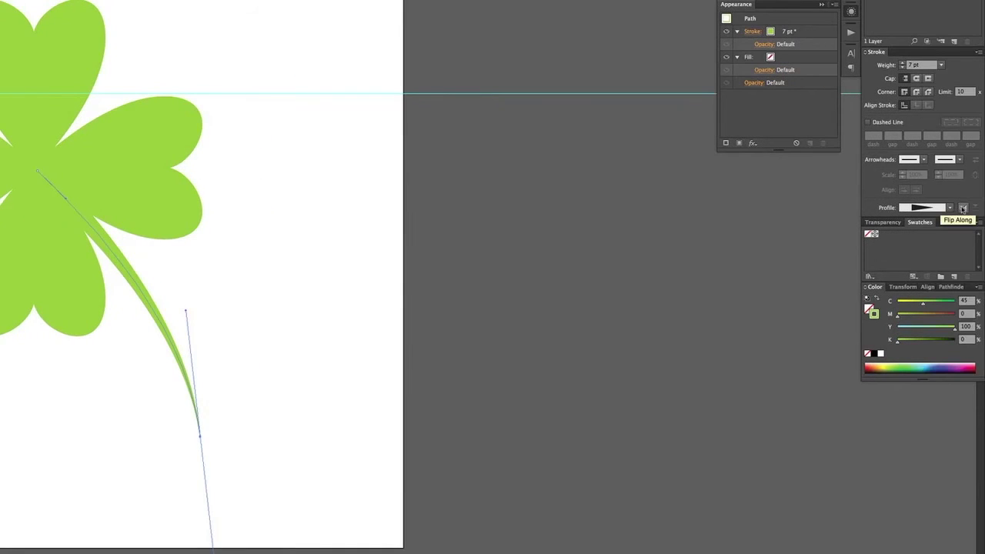
click(963, 209)
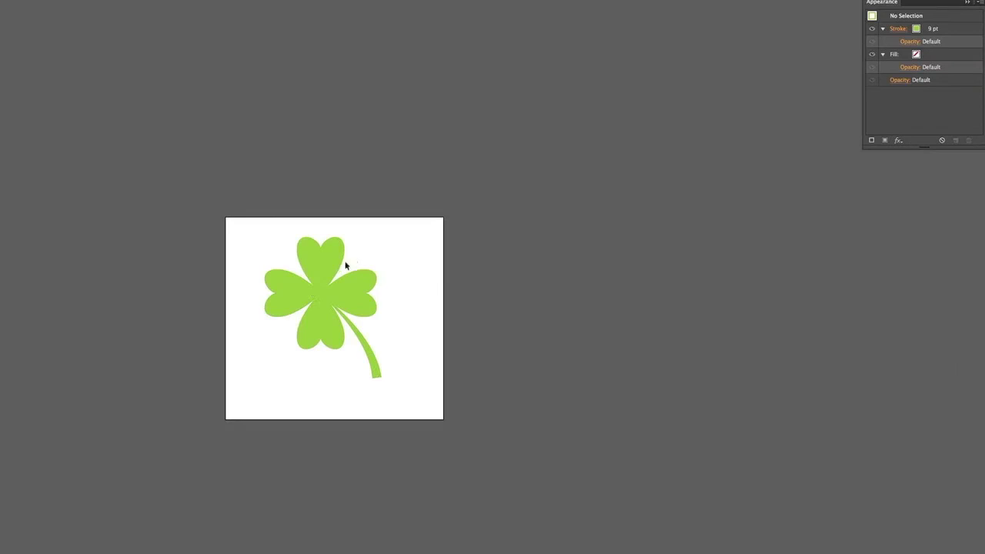
Scale the leaves and stem down to about 40% together and Alt-drag a copy to the right.
click(285, 302)
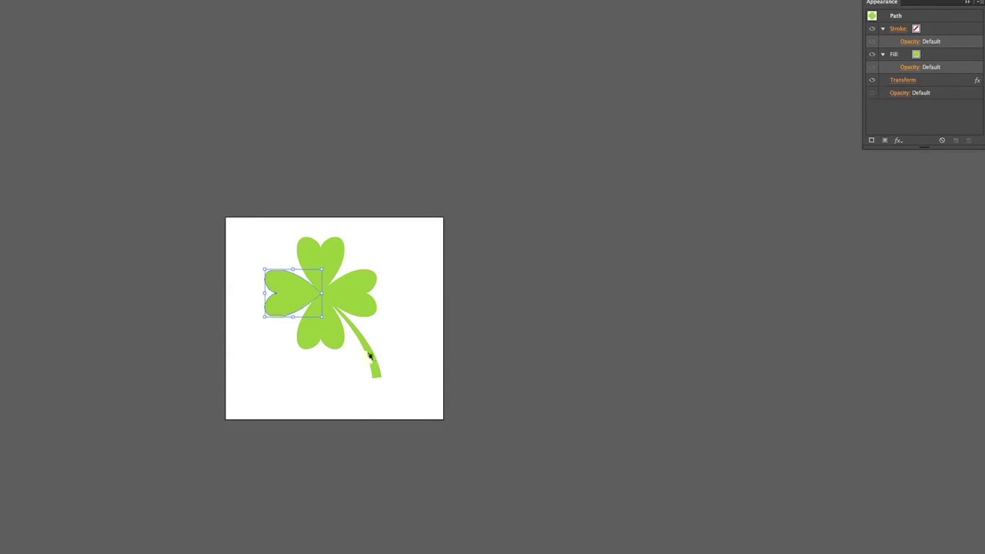
click(372, 359)
click(290, 296)
click(358, 336)
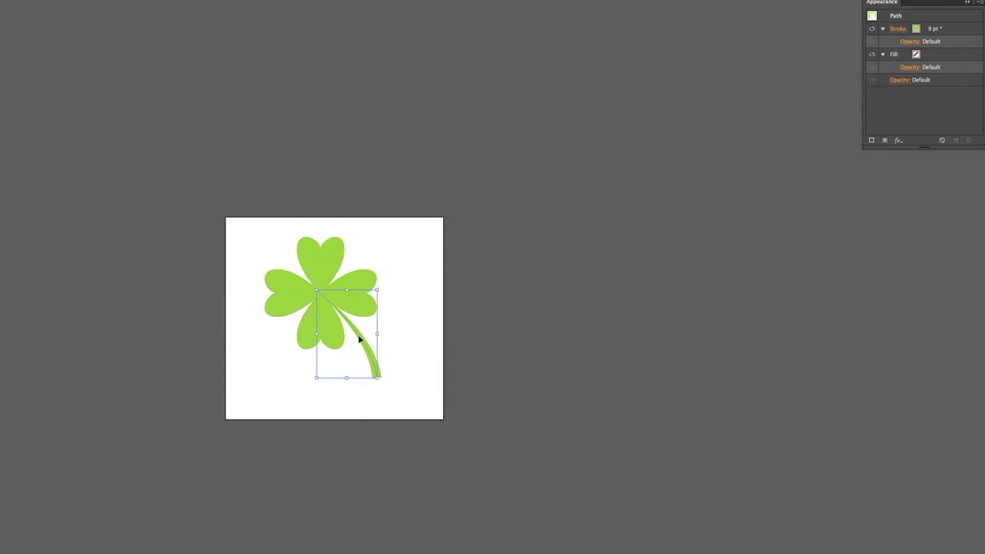
click(374, 259)
drag(412, 398, 374, 371)
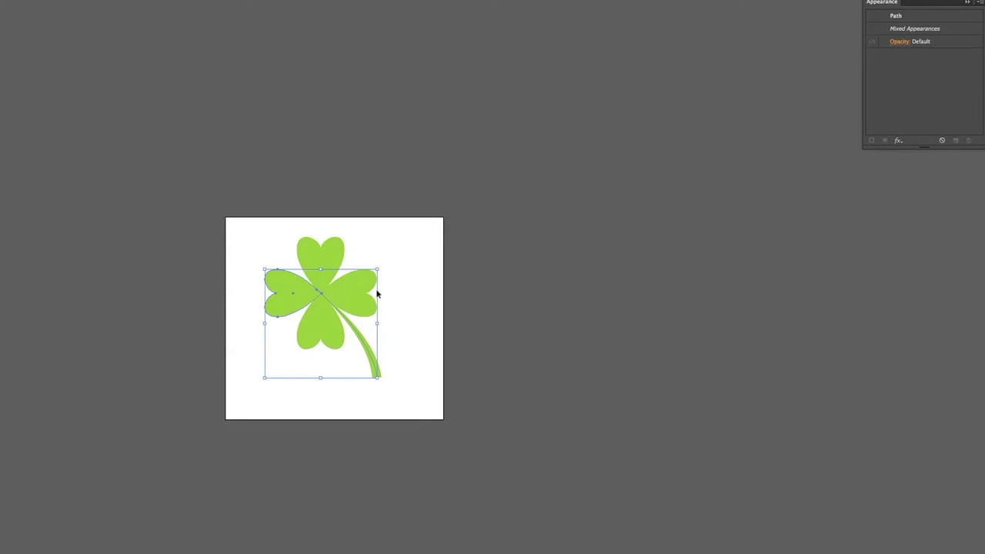
drag(378, 379, 343, 345)
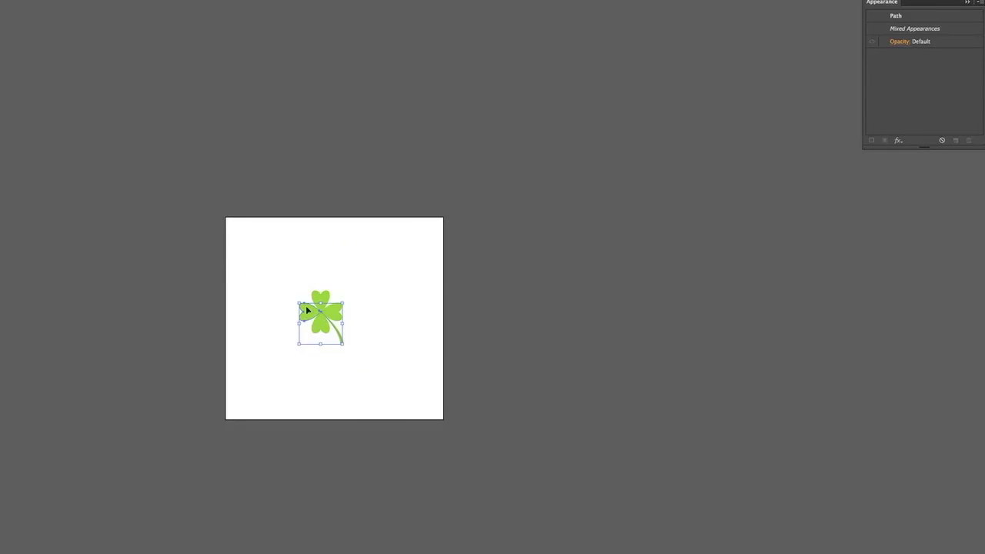
scroll(284, 256, up, 5)
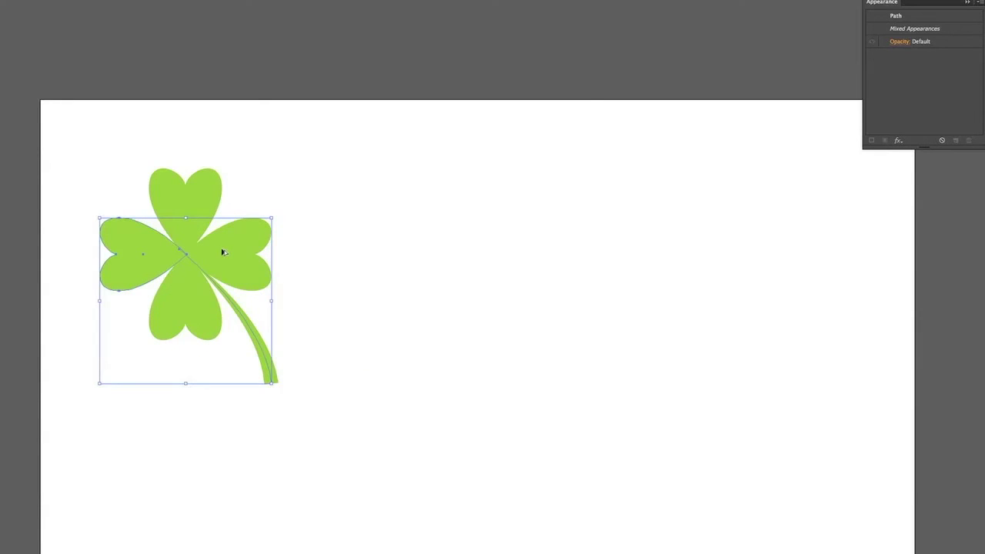
alt+drag(223, 253, 474, 263)
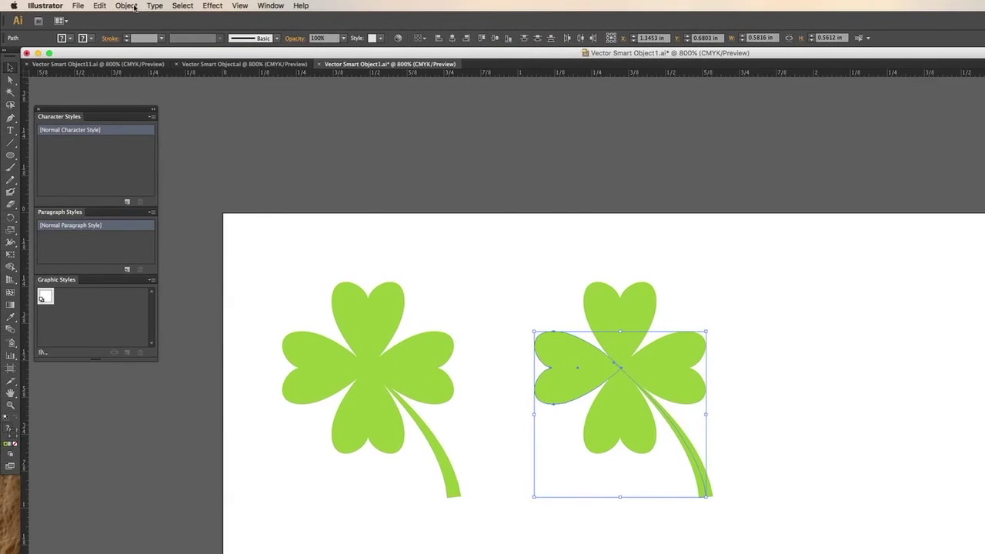
Expand the right clover's live effects into paths and select its stem.
click(127, 5)
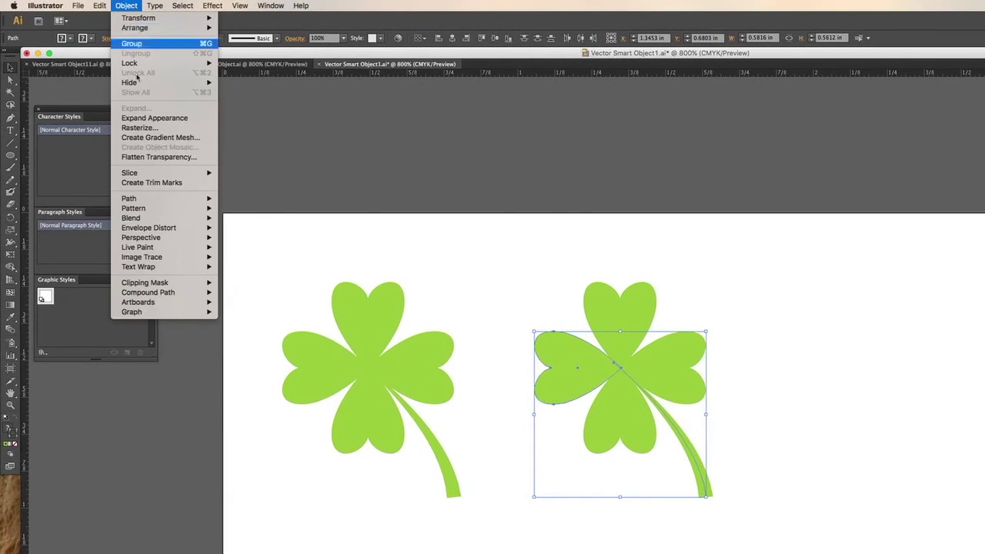
click(151, 118)
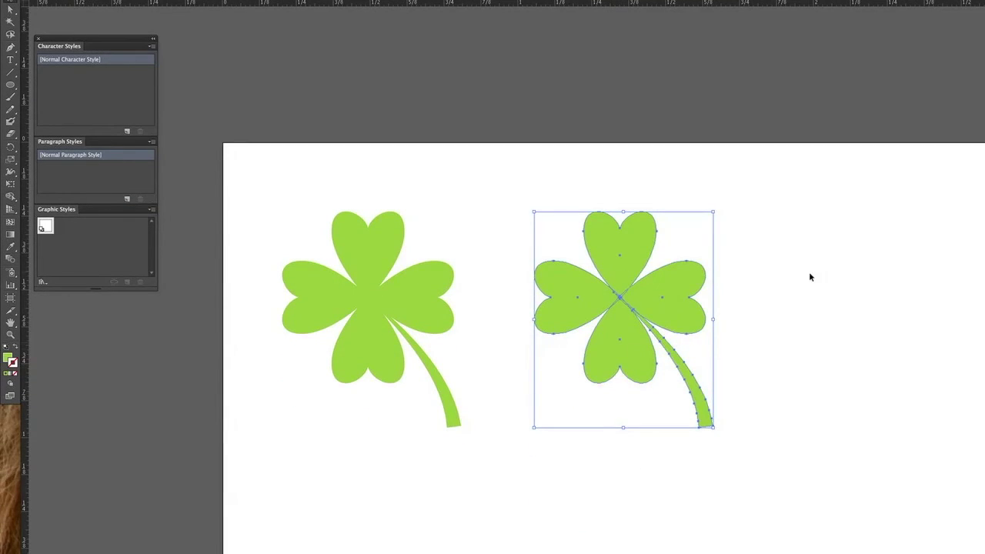
click(744, 391)
click(707, 415)
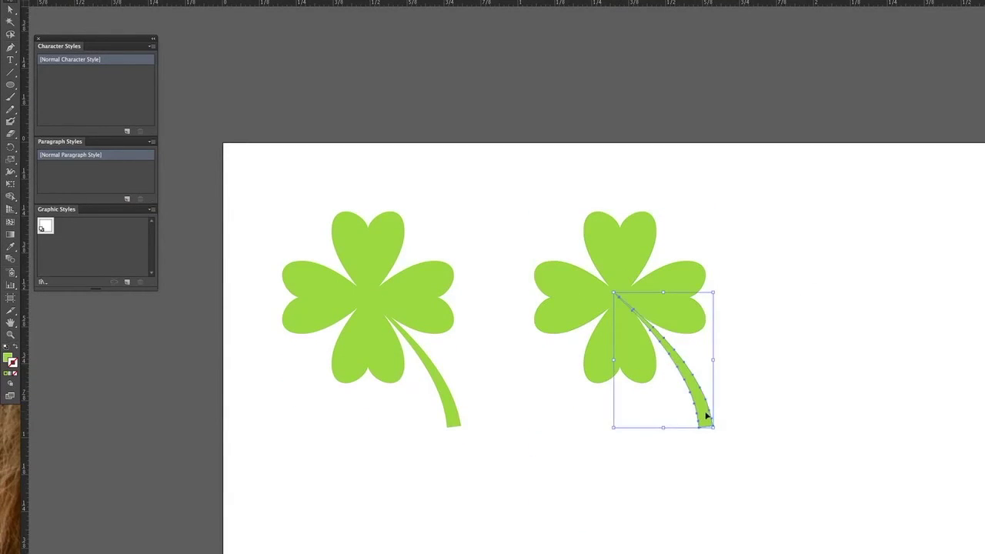
Apply Object > Path > Simplify to the stem, comparing preview, reducing 25 anchors to 8.
scroll(706, 415, up, 3)
scroll(706, 416, down, 2)
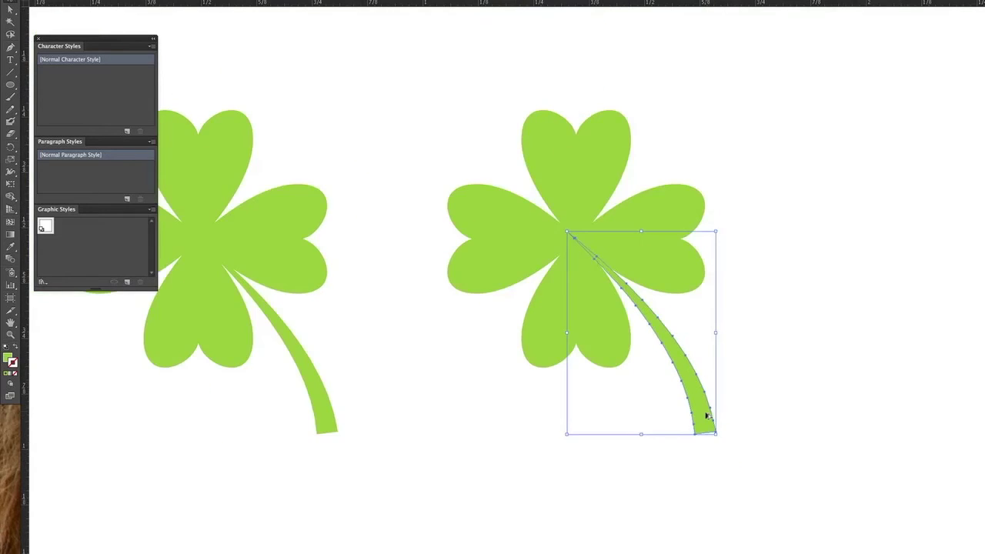
scroll(706, 416, up, 1)
click(127, 5)
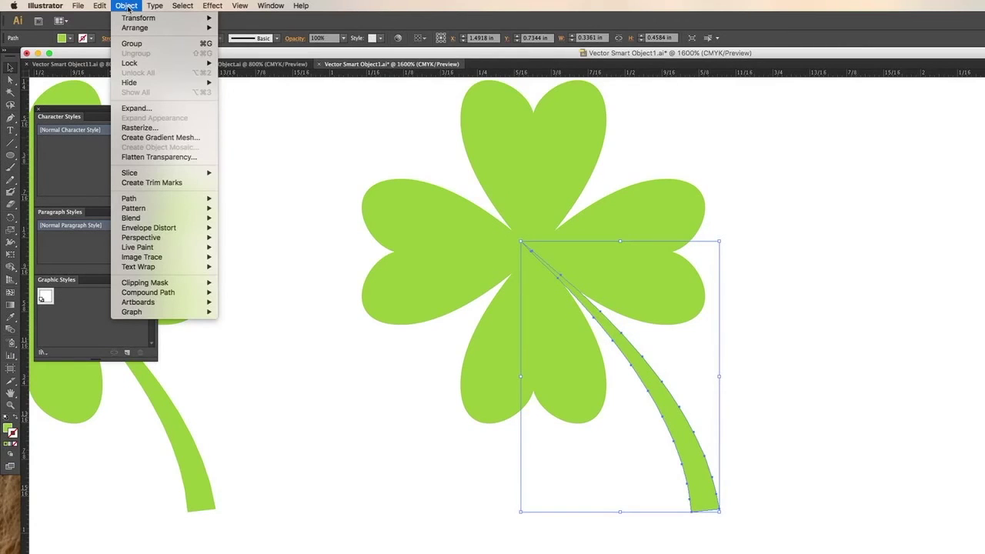
mouse_move(148, 199)
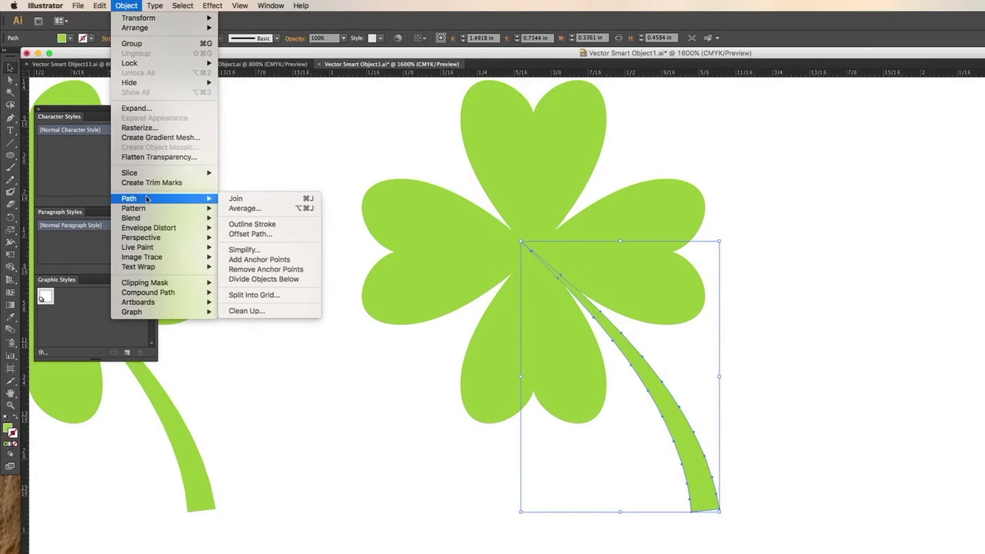
click(246, 250)
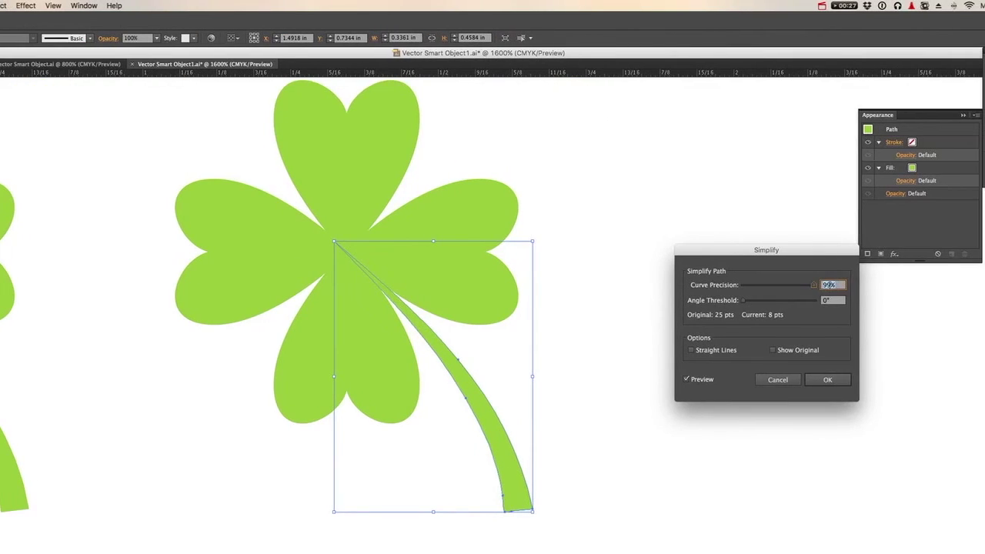
click(687, 379)
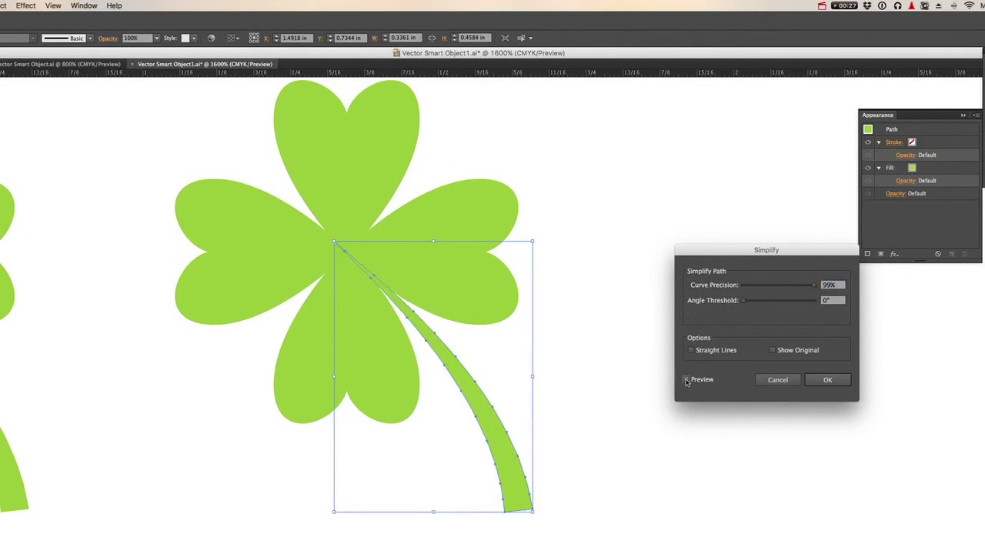
click(686, 380)
click(687, 379)
click(686, 379)
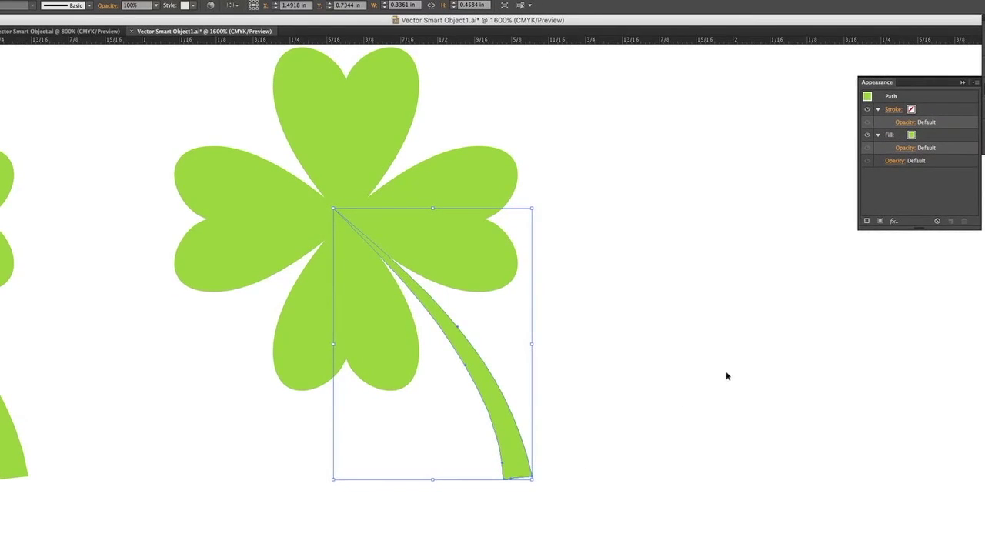
click(829, 380)
click(620, 312)
Select all the right clover's leaves and stem and Unite them in Pathfinder.
key(ctrl+minus)
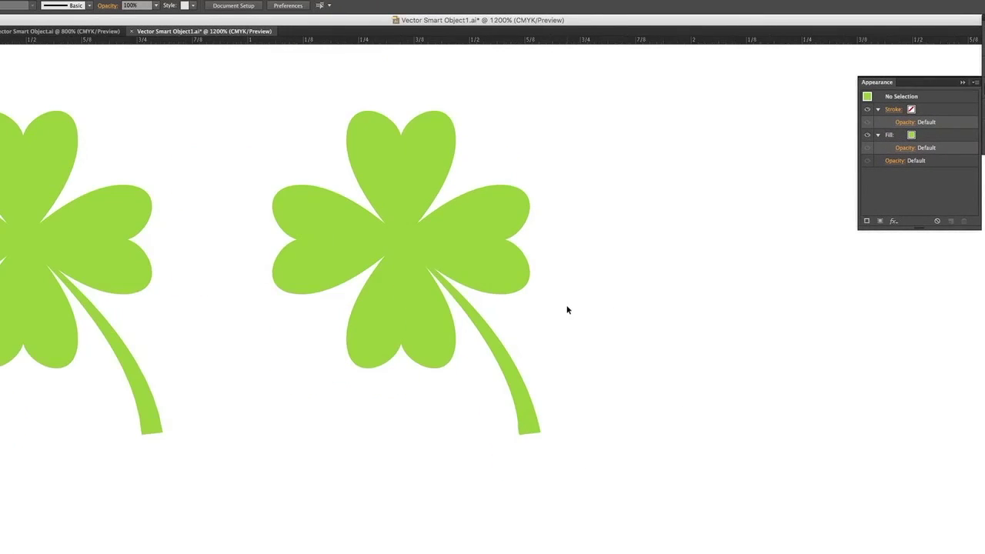
key(ctrl+a)
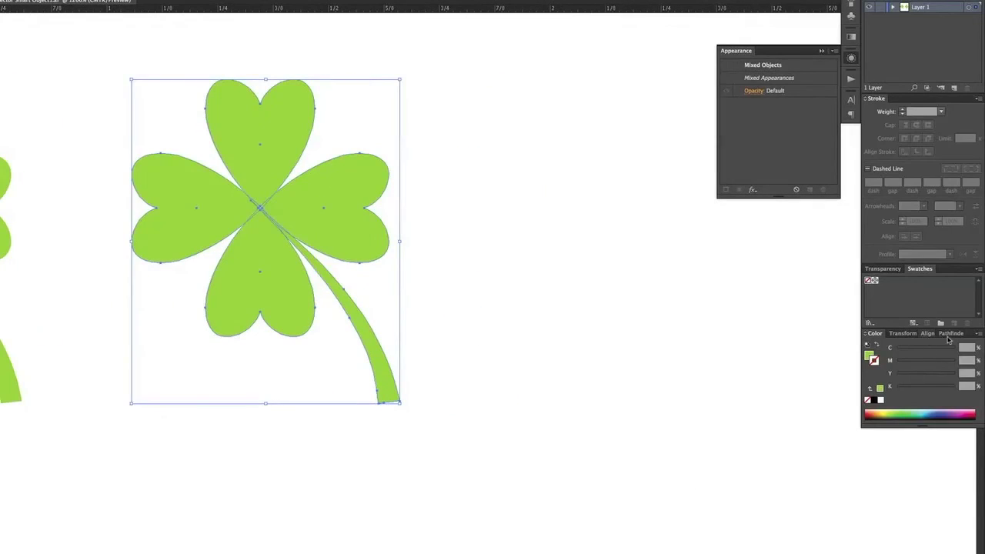
click(951, 334)
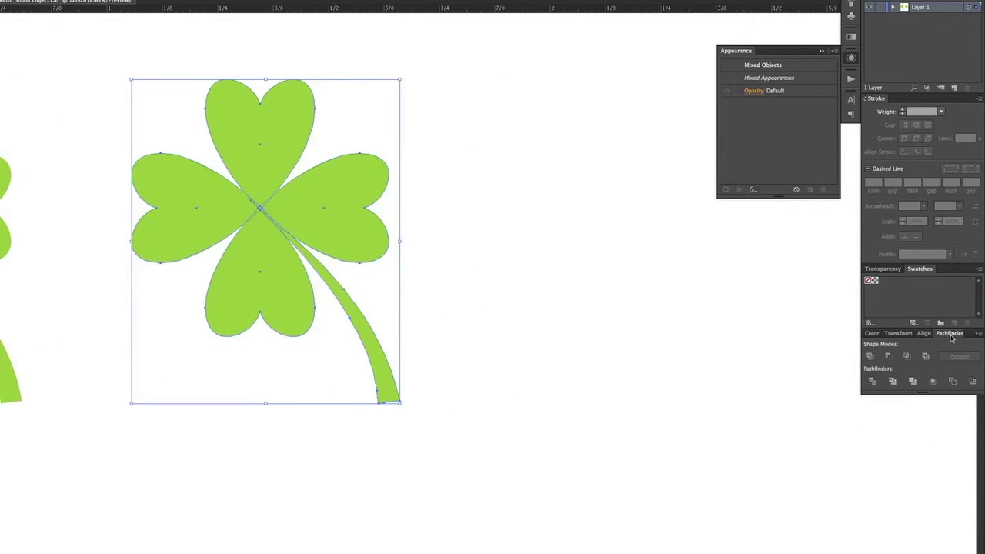
click(870, 357)
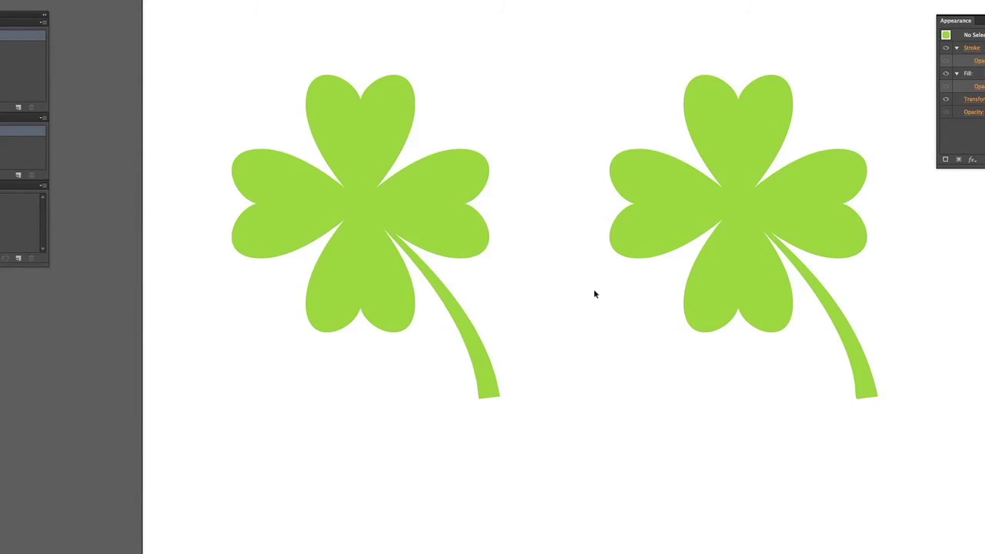
Drag the left leaf's notch and side anchors so all four leaves become broader hearts meeting centrally.
click(308, 213)
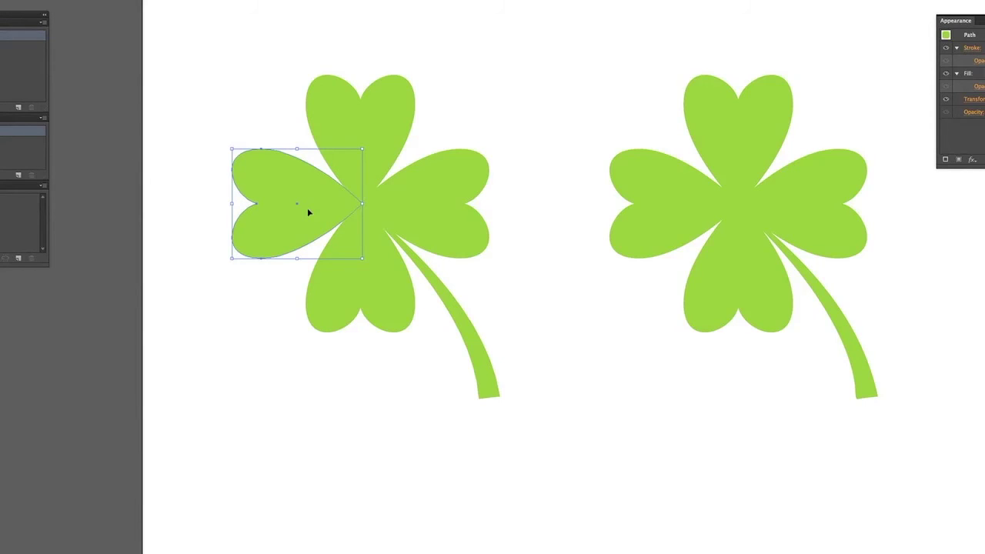
key(a)
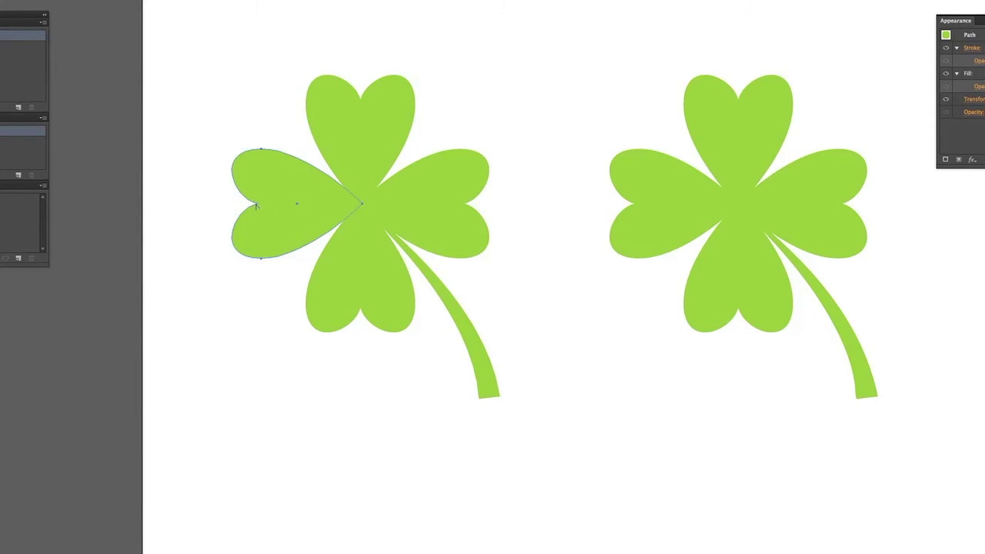
drag(256, 206, 255, 198)
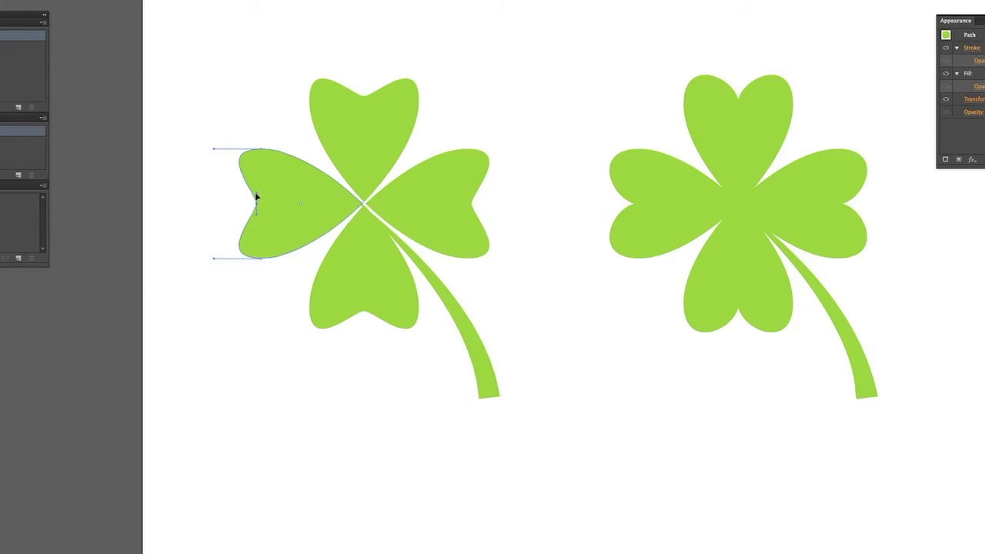
click(257, 250)
drag(262, 262, 301, 259)
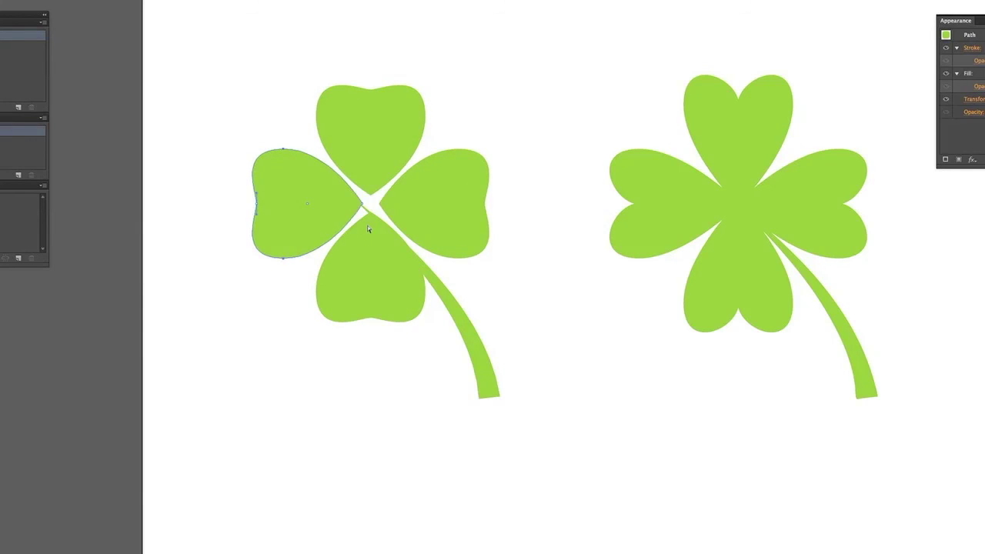
drag(362, 205, 382, 206)
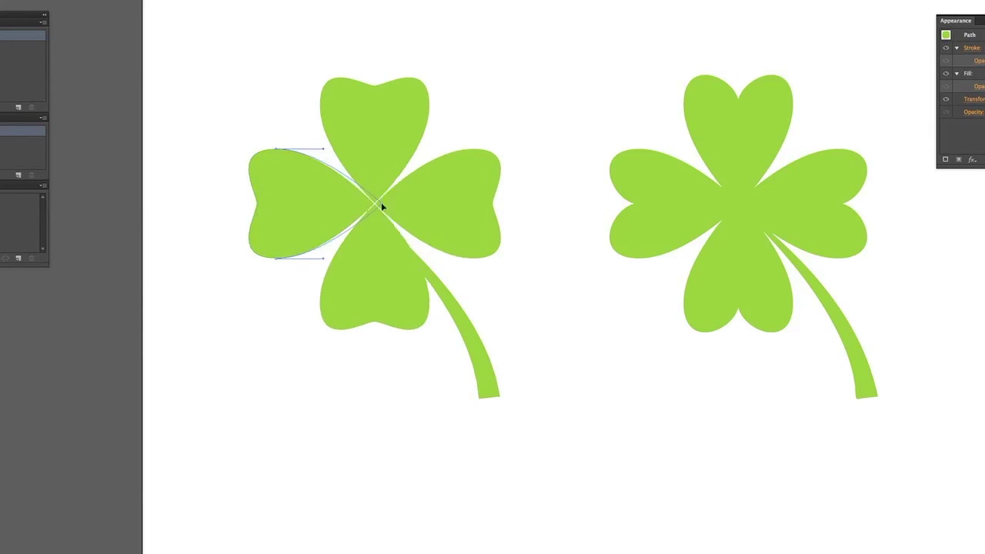
key(v)
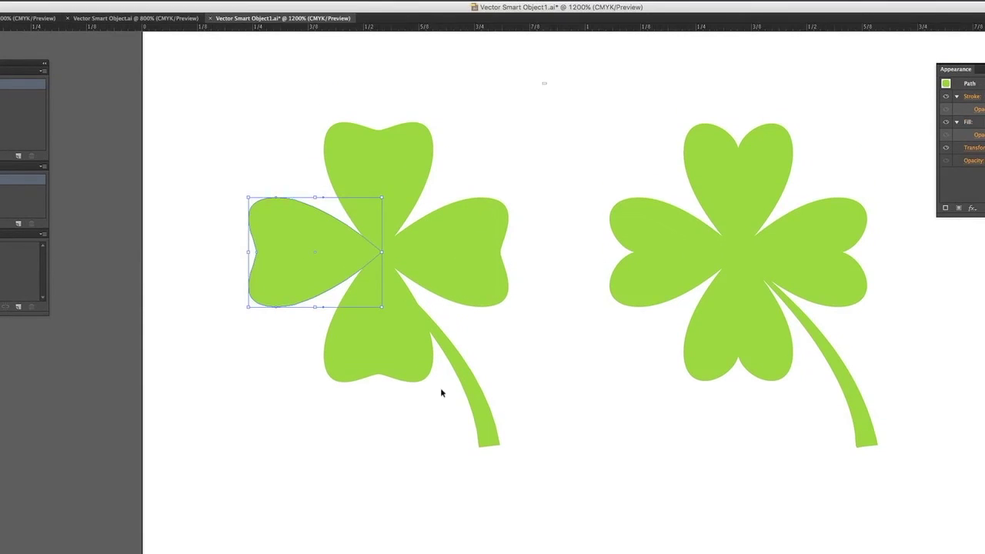
click(441, 393)
click(471, 385)
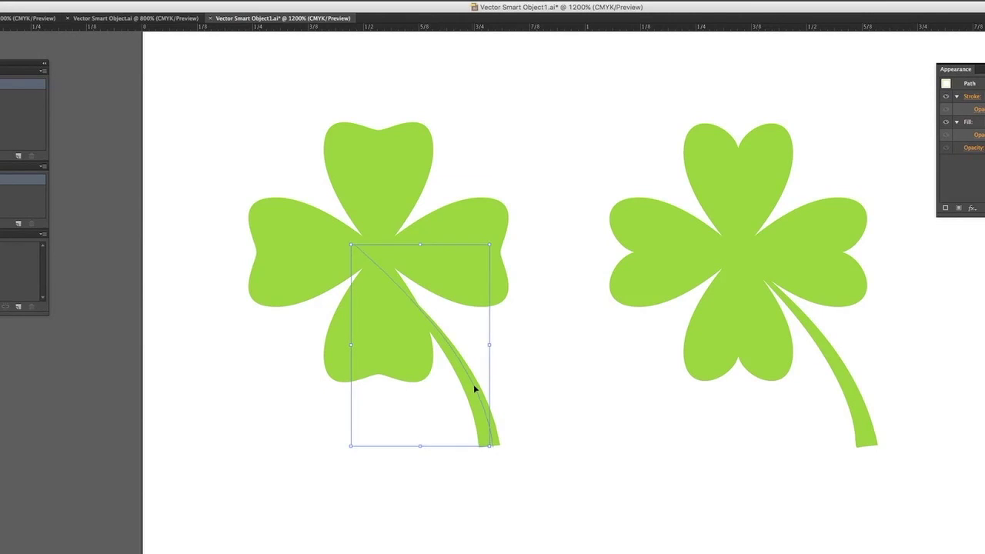
scroll(496, 383, down, 2)
click(506, 383)
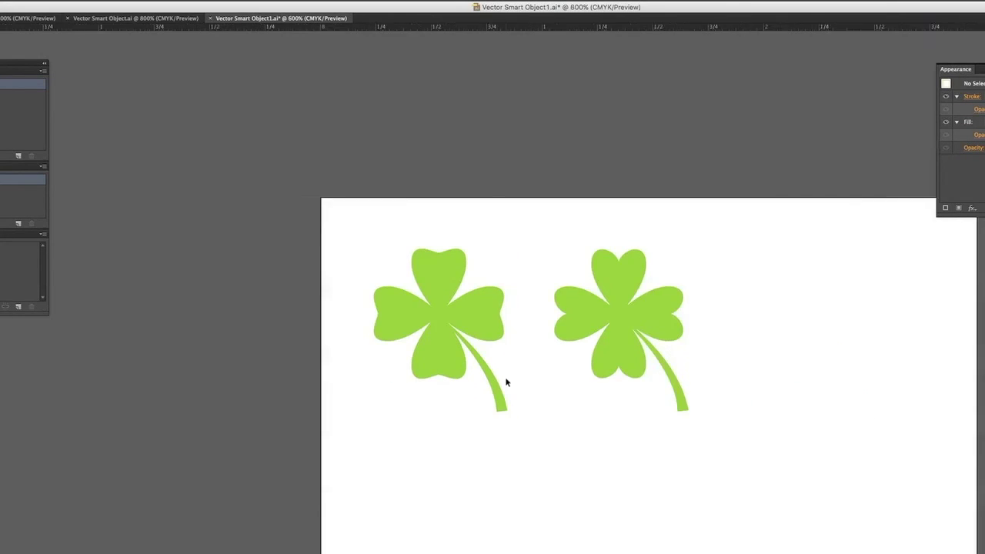
scroll(506, 383, right, 3)
scroll(506, 382, up, 2)
click(548, 345)
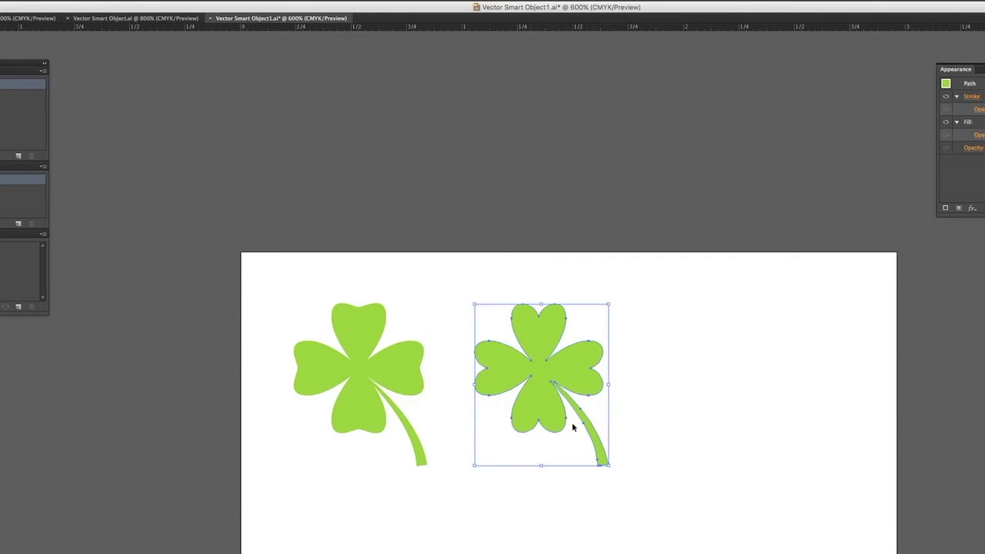
scroll(572, 428, up, 3)
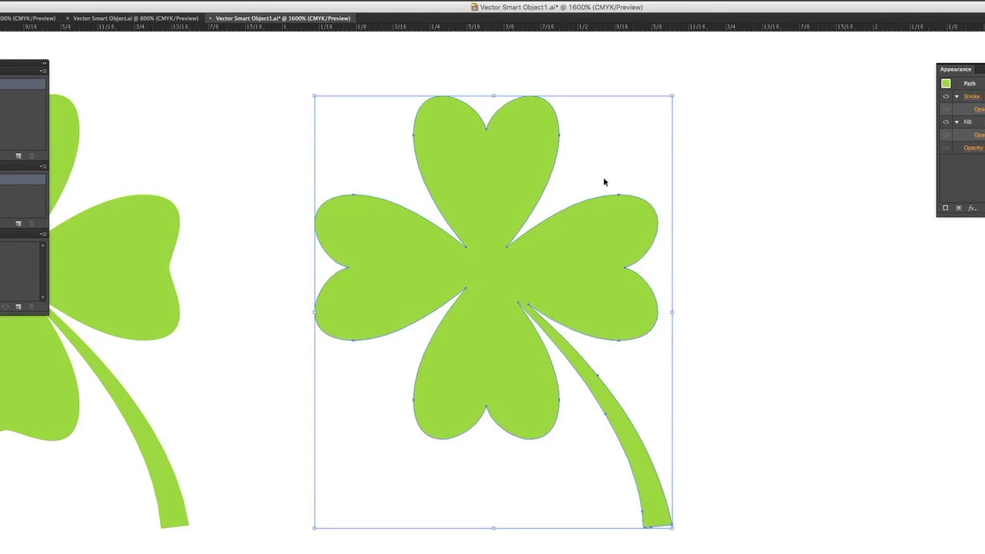
scroll(464, 399, left, 4)
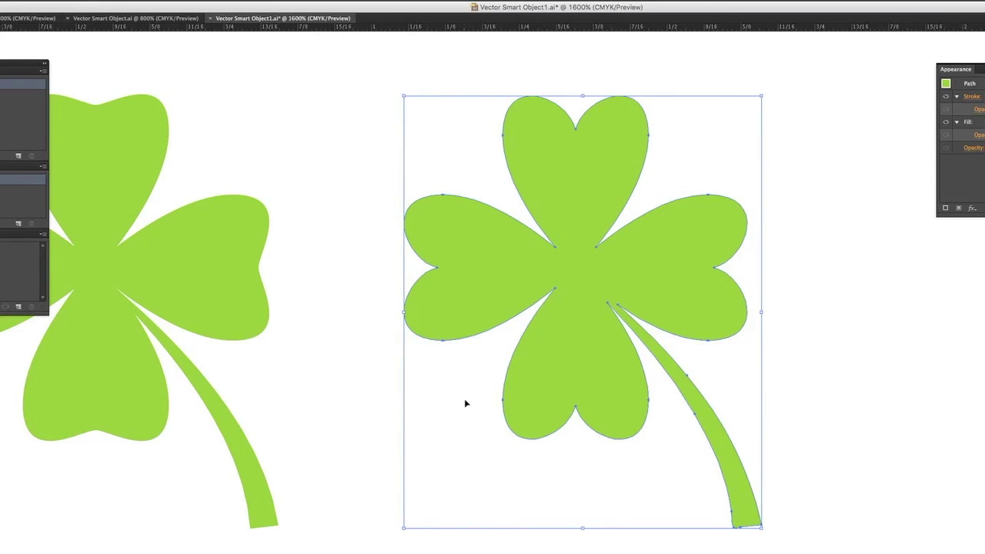
scroll(464, 397, down, 1)
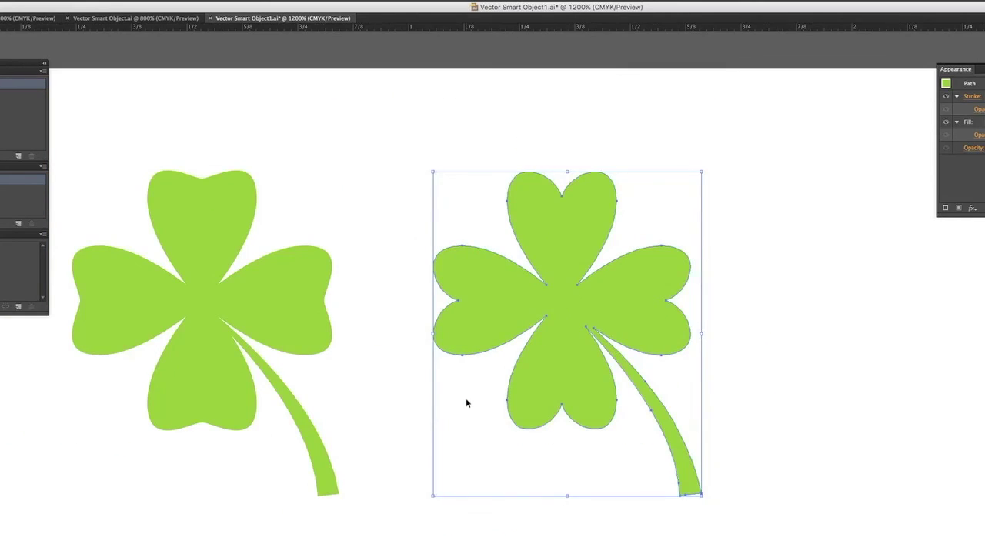
scroll(466, 398, left, 1)
scroll(465, 400, left, 1)
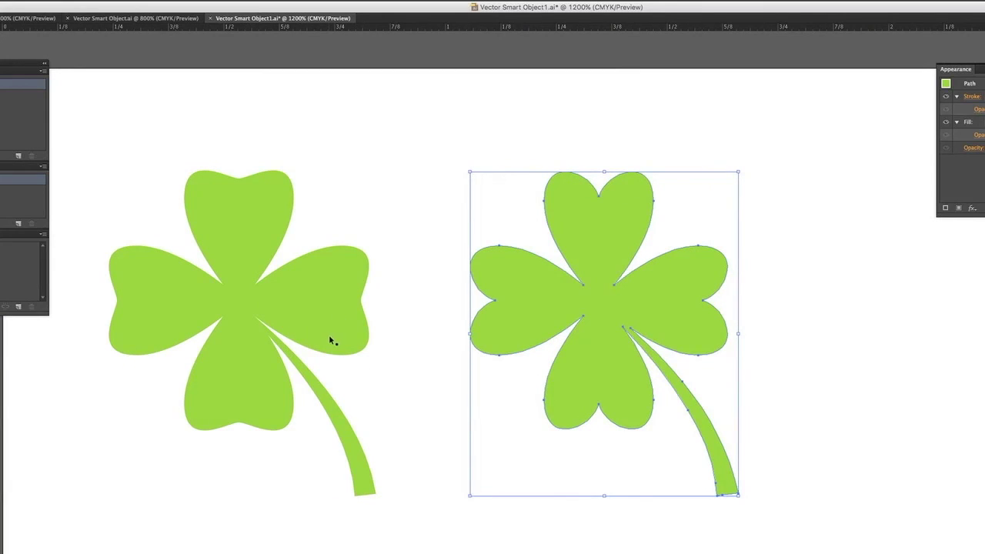